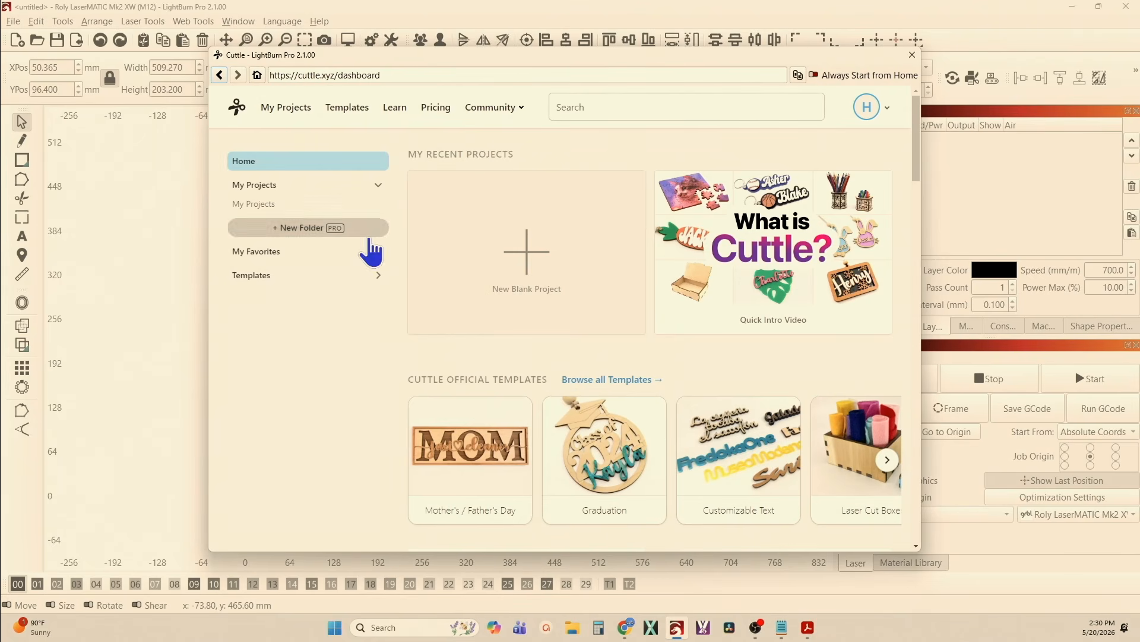
Scroll the Cuttle dashboard and open the Learn guides section
scroll(703, 374, "down", 4)
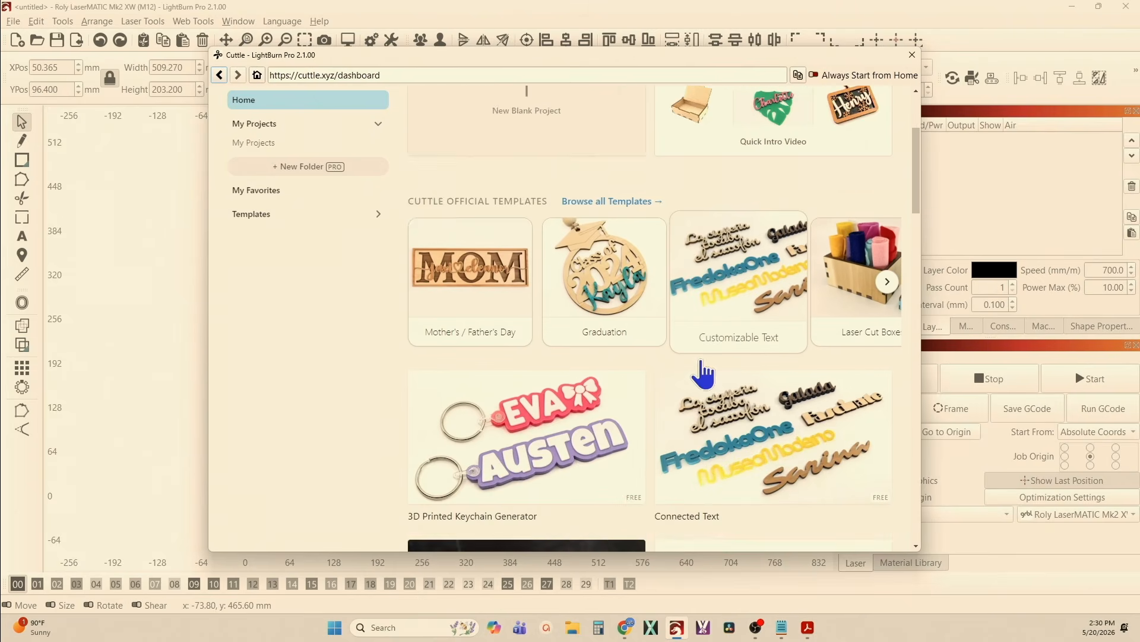
scroll(703, 375, "down", 6)
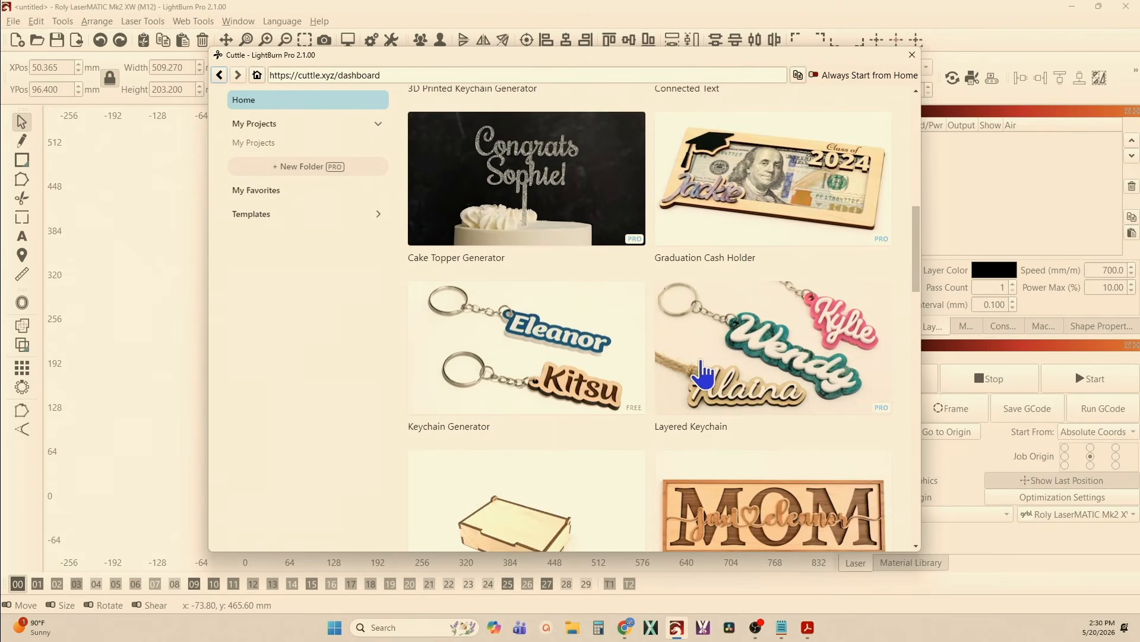
scroll(703, 374, "down", 3)
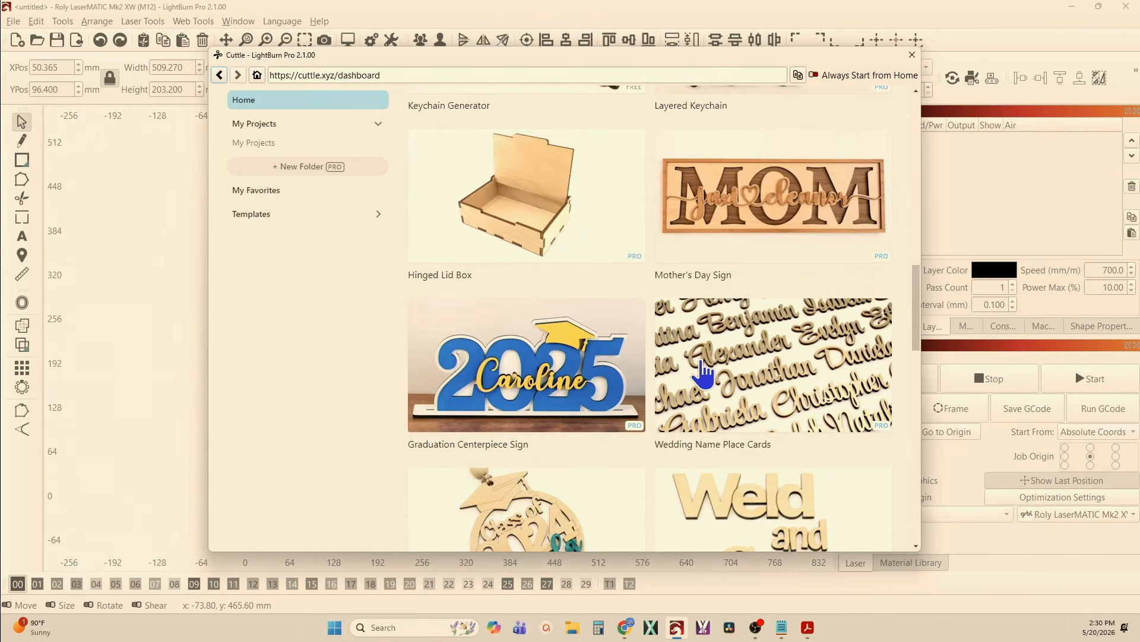
scroll(703, 374, "up", 2)
scroll(703, 374, "up", 11)
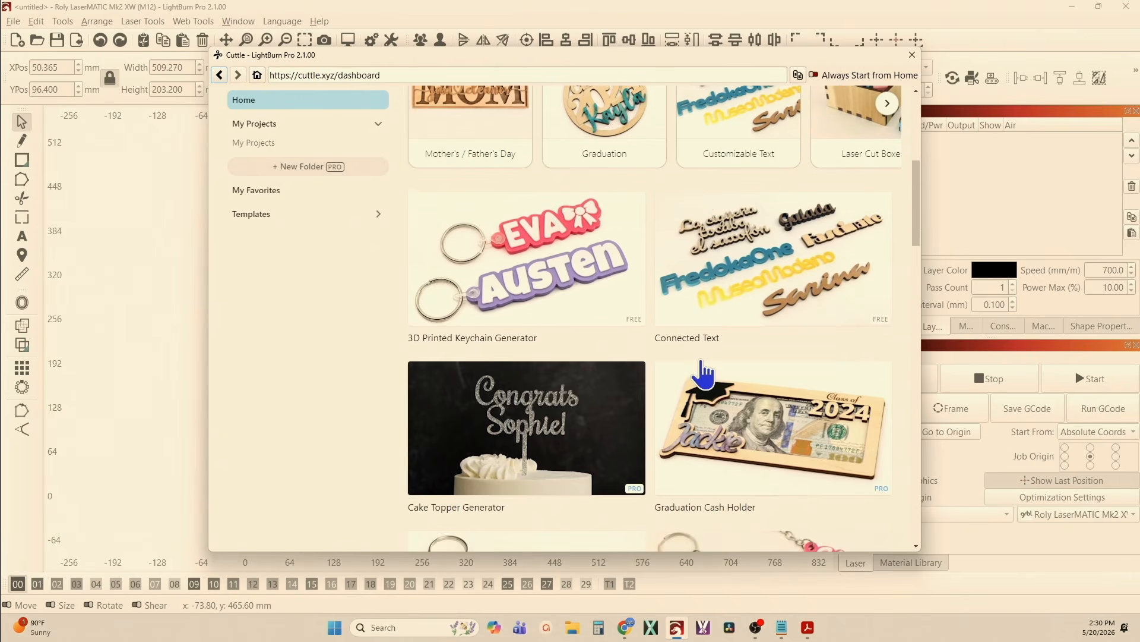
scroll(703, 375, "up", 2)
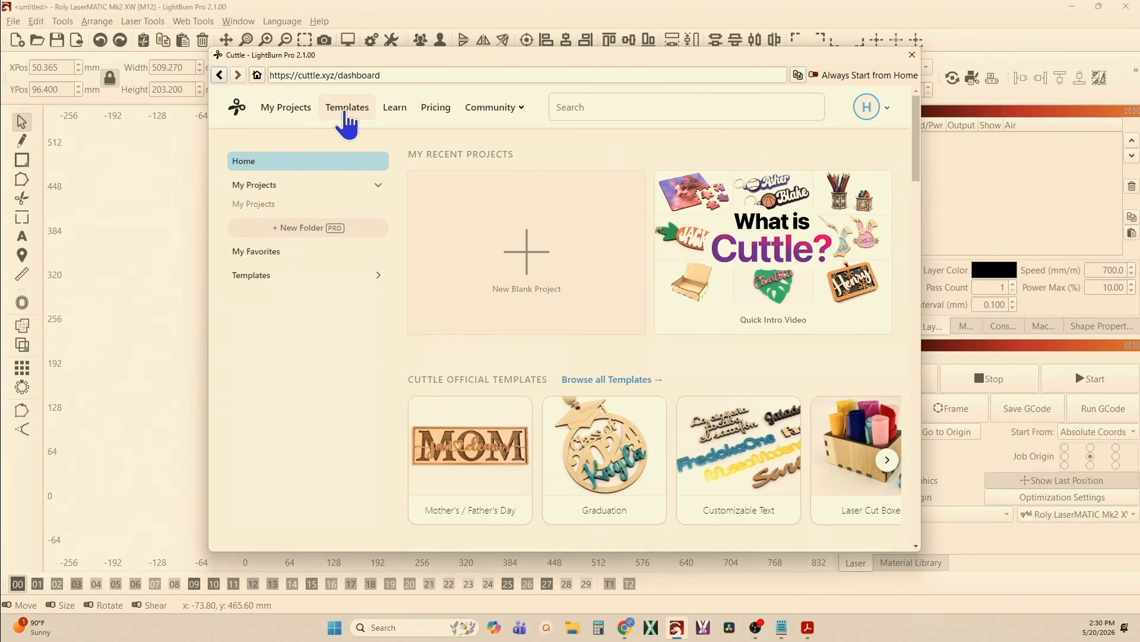
left_click(396, 110)
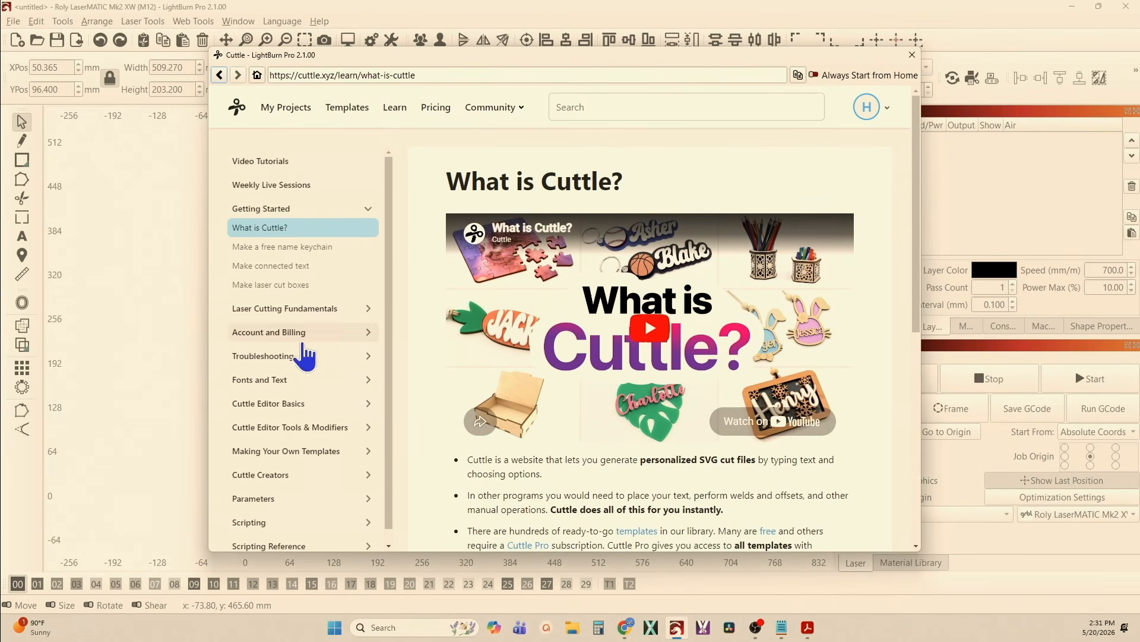
scroll(475, 424, "down", 1)
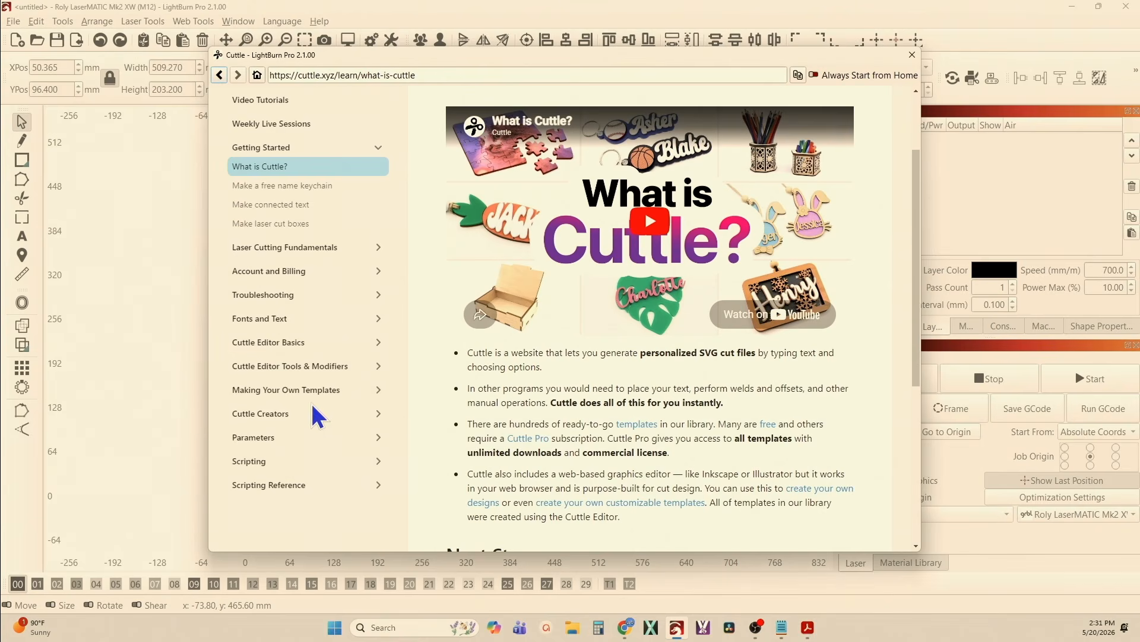
scroll(316, 410, "up", 2)
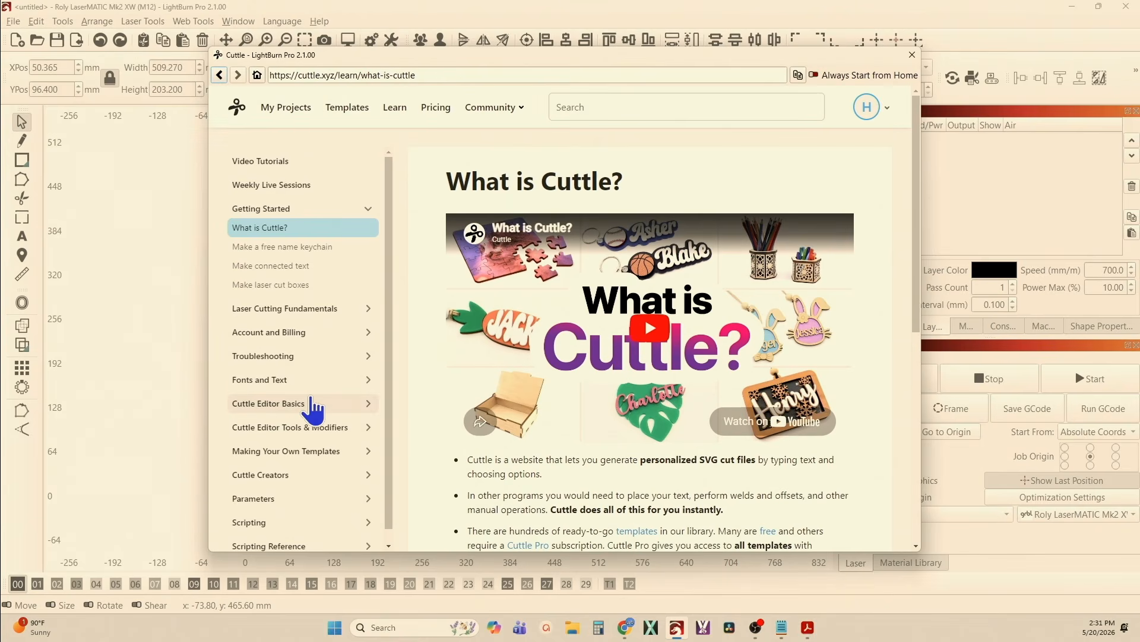
Open Featured Templates and scroll down to the Family Names Crossword Sign card
left_click(339, 114)
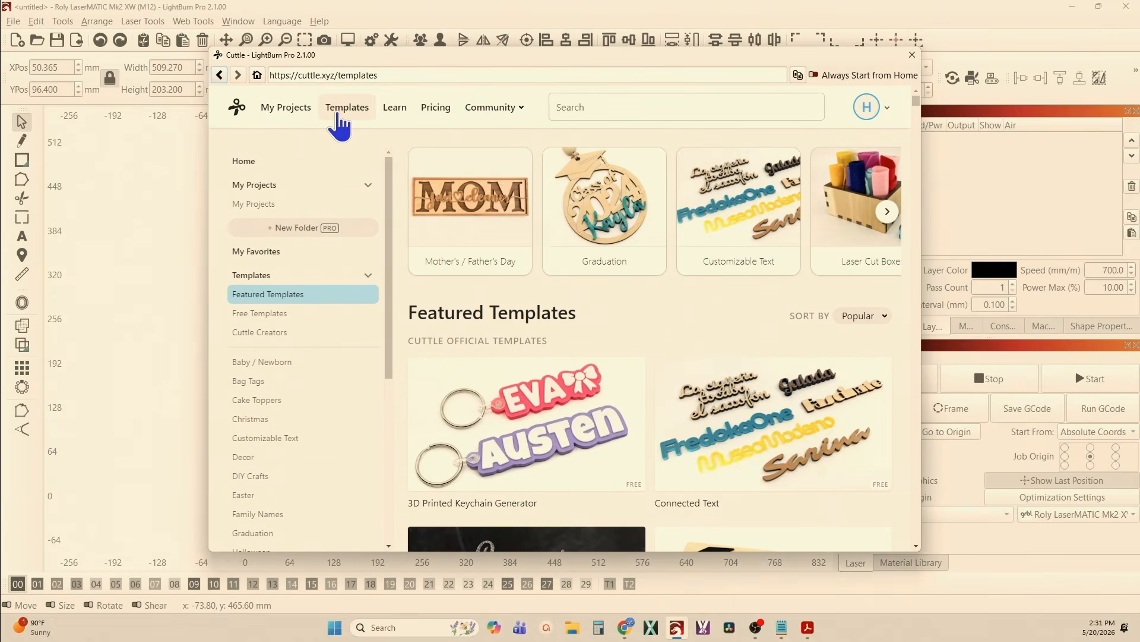
scroll(636, 298, "down", 6)
scroll(640, 306, "down", 5)
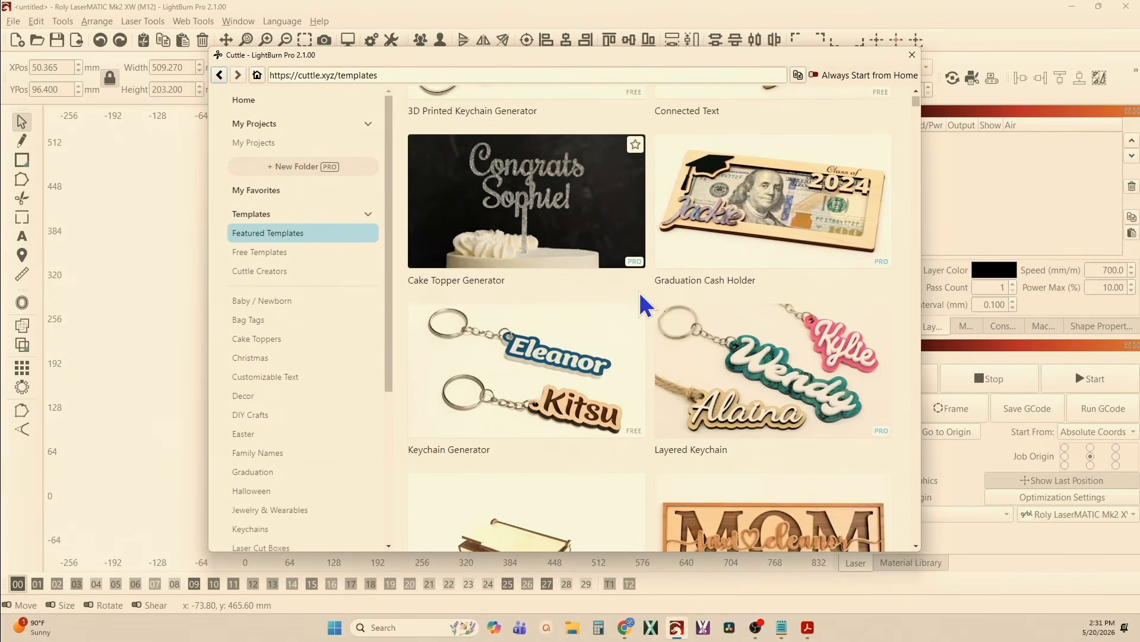
scroll(640, 294, "down", 7)
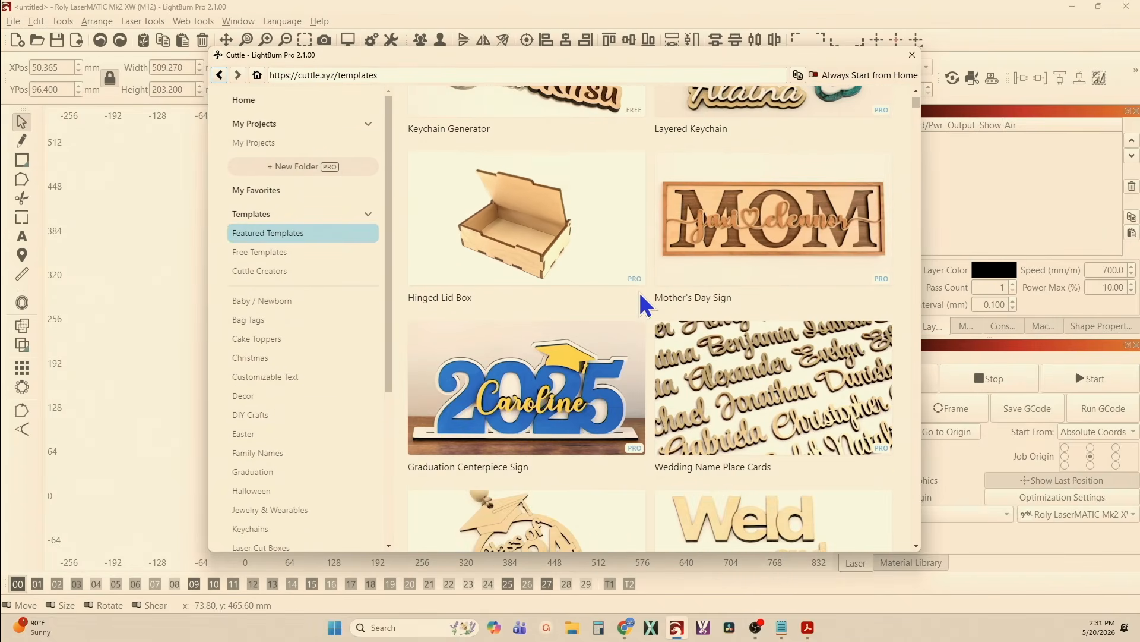
scroll(641, 306, "down", 3)
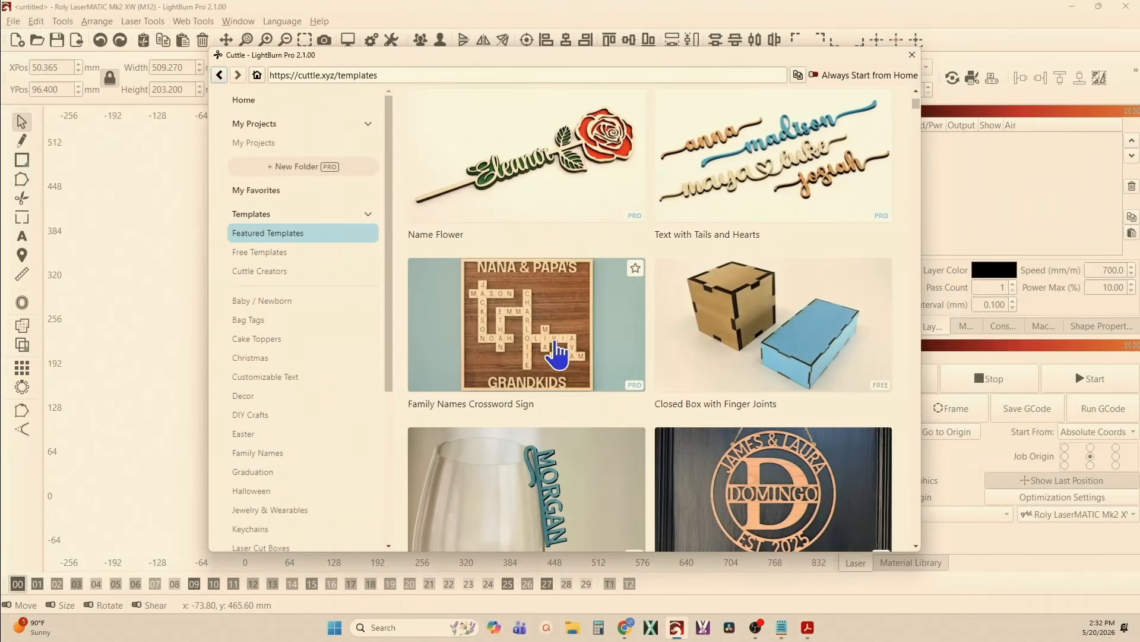
Open the Family Names Crossword Sign template and start customizing it
left_click(557, 350)
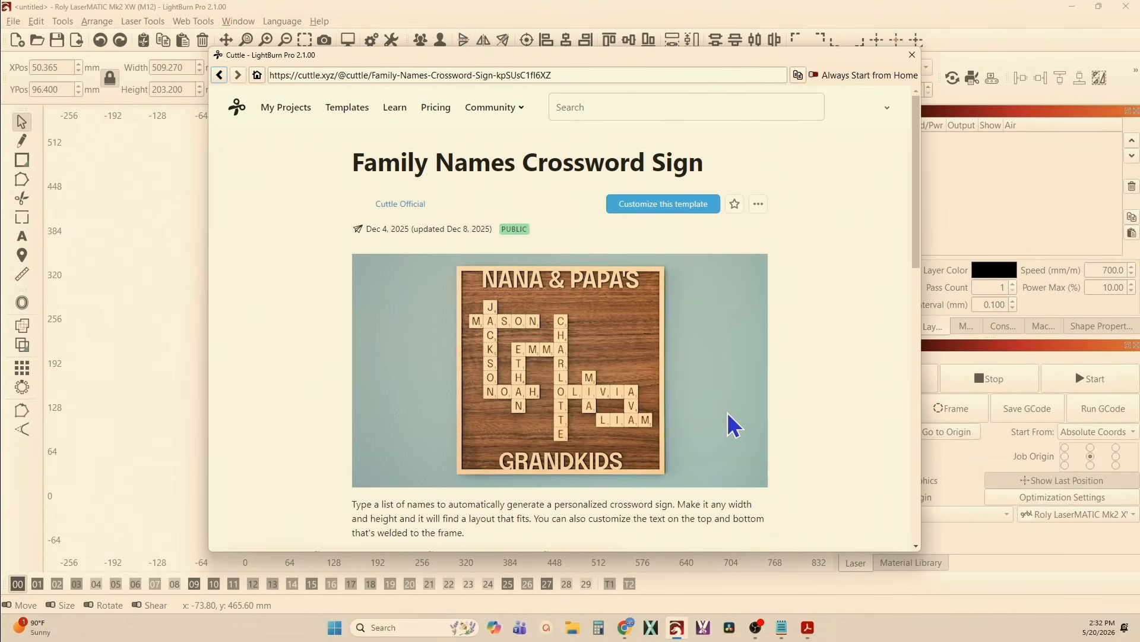
scroll(678, 386, "down", 1)
scroll(683, 397, "down", 5)
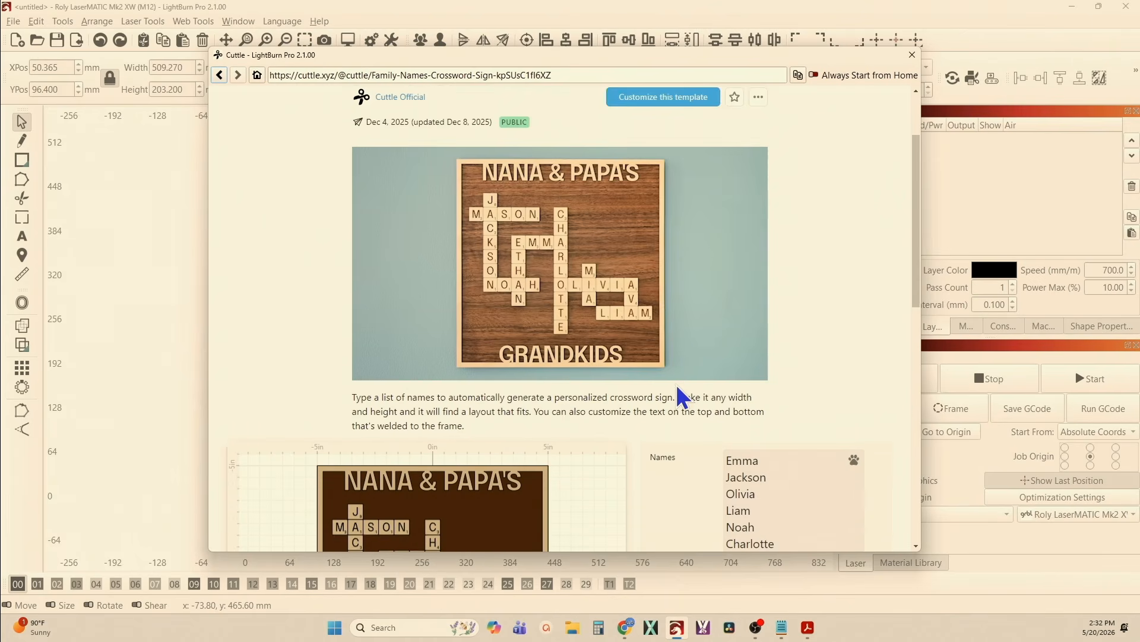
scroll(527, 369, "up", 6)
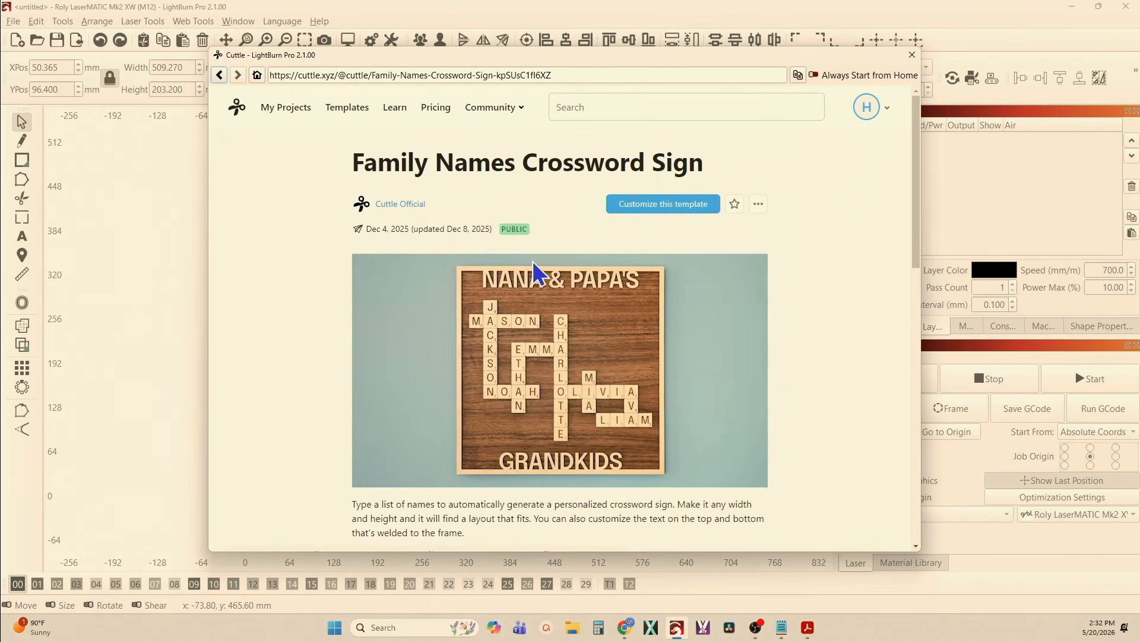
left_click(665, 205)
Delete every default name from the Names list, then select the top text 'Nana & Papa's'
scroll(680, 244, "up", 1)
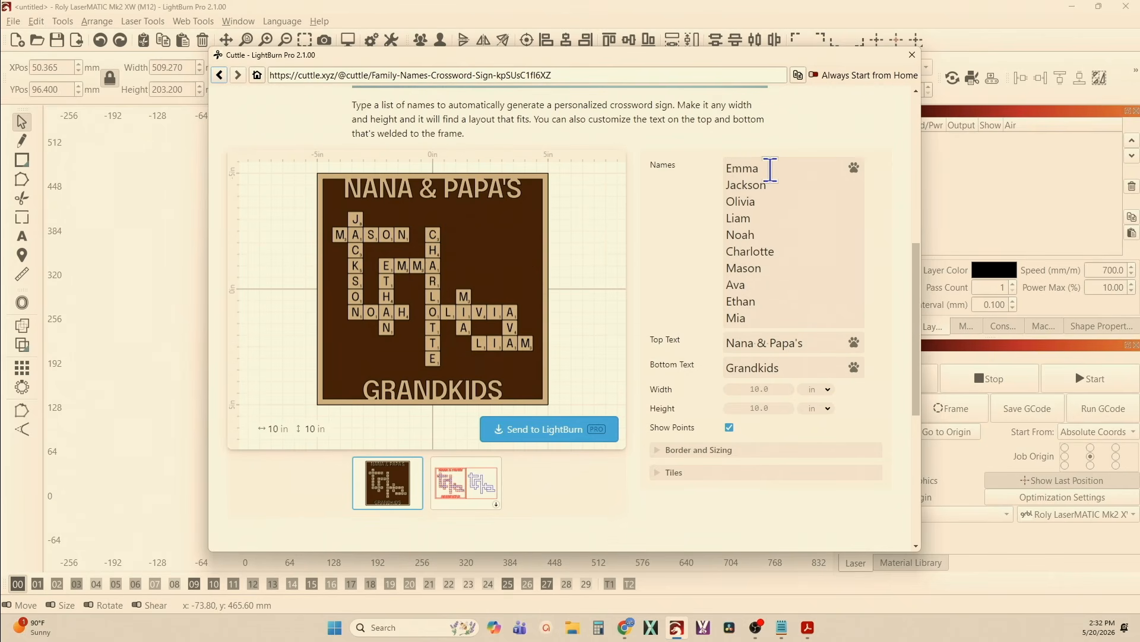
left_click(770, 169)
double_click(729, 186)
left_click(733, 168)
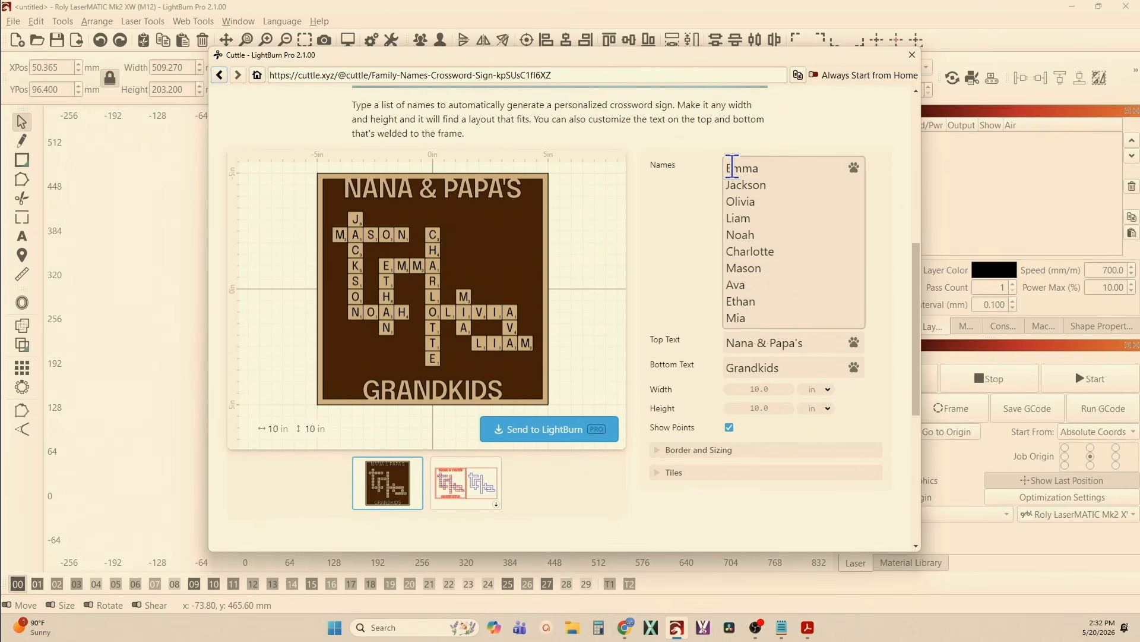
left_click_drag(725, 168, 813, 343)
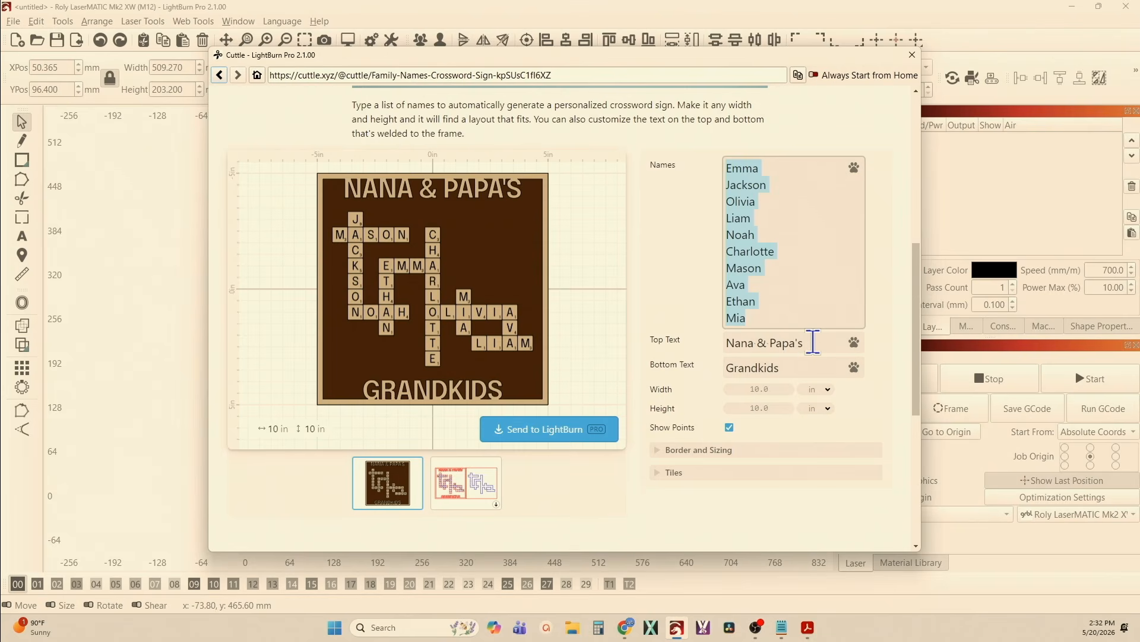
key("BackSpace")
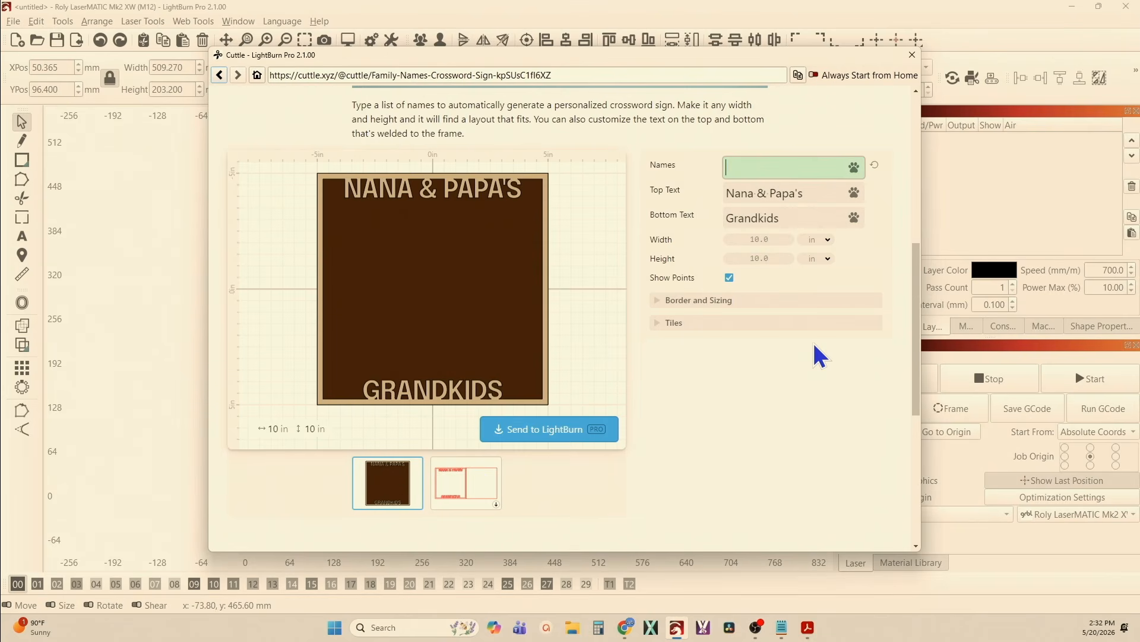
left_click_drag(810, 193, 677, 196)
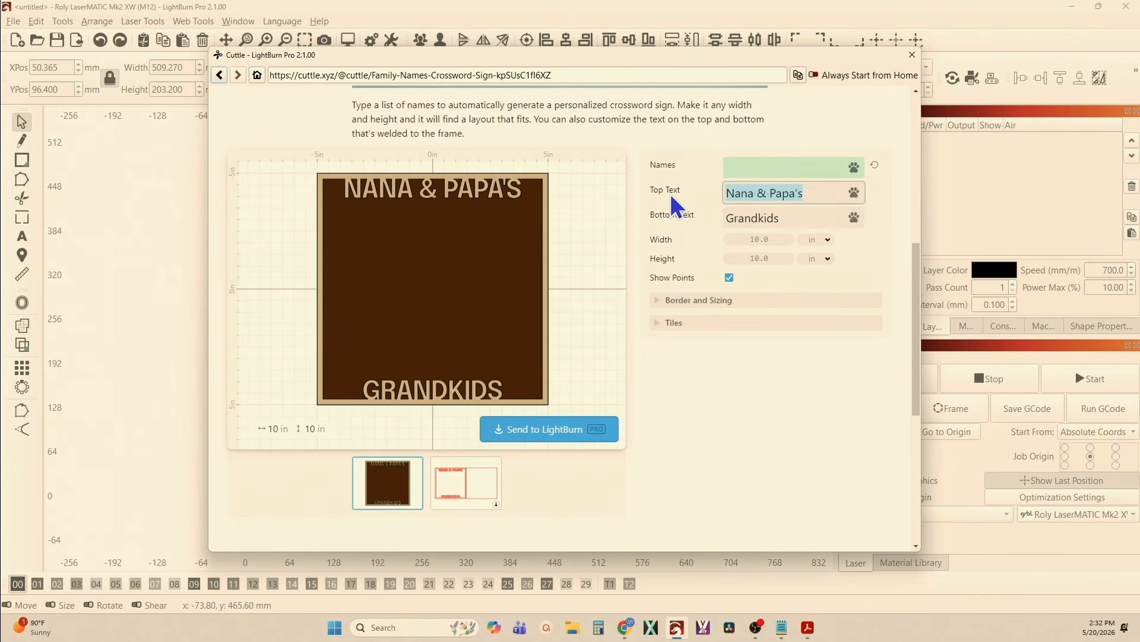
Change the top text to 'The Robarge' and the bottom text to 'Family'
type("T")
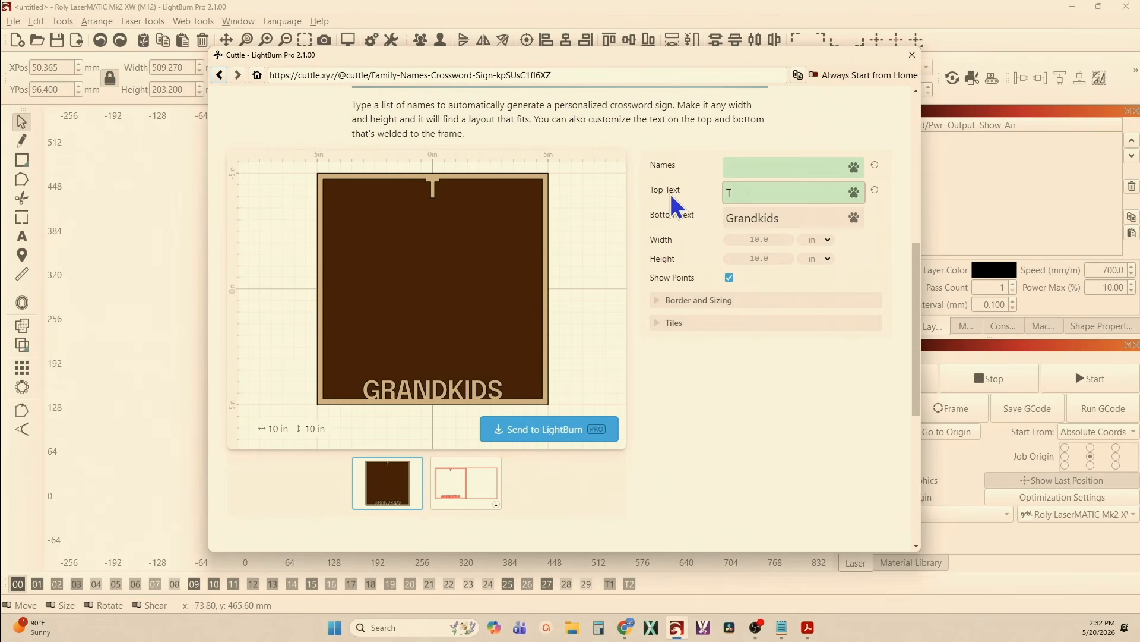
type("he")
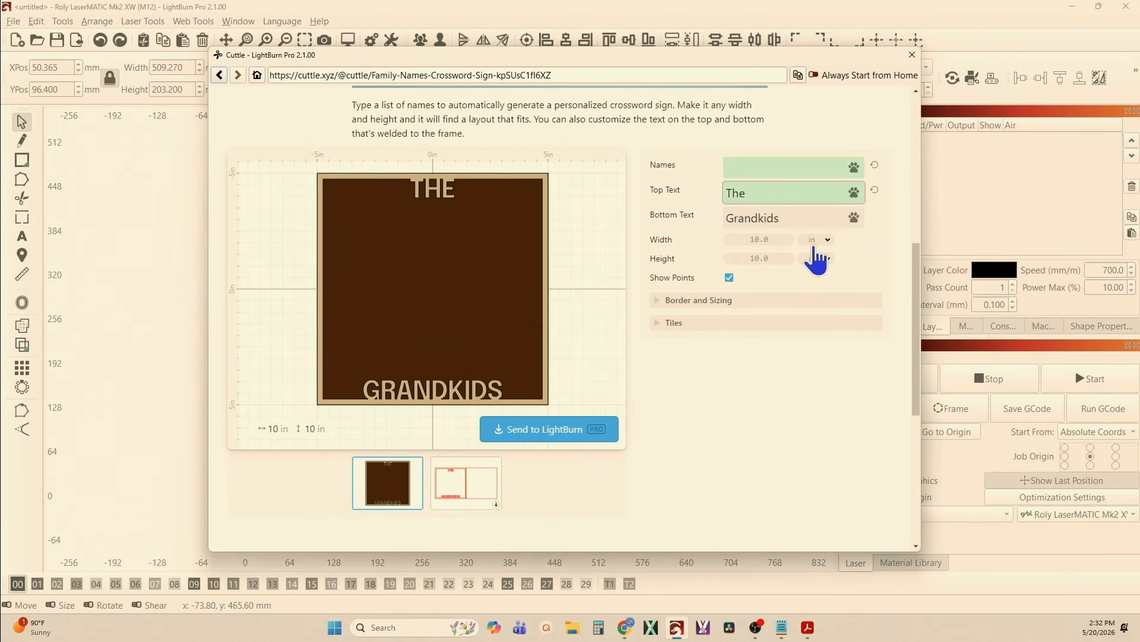
type("Ro")
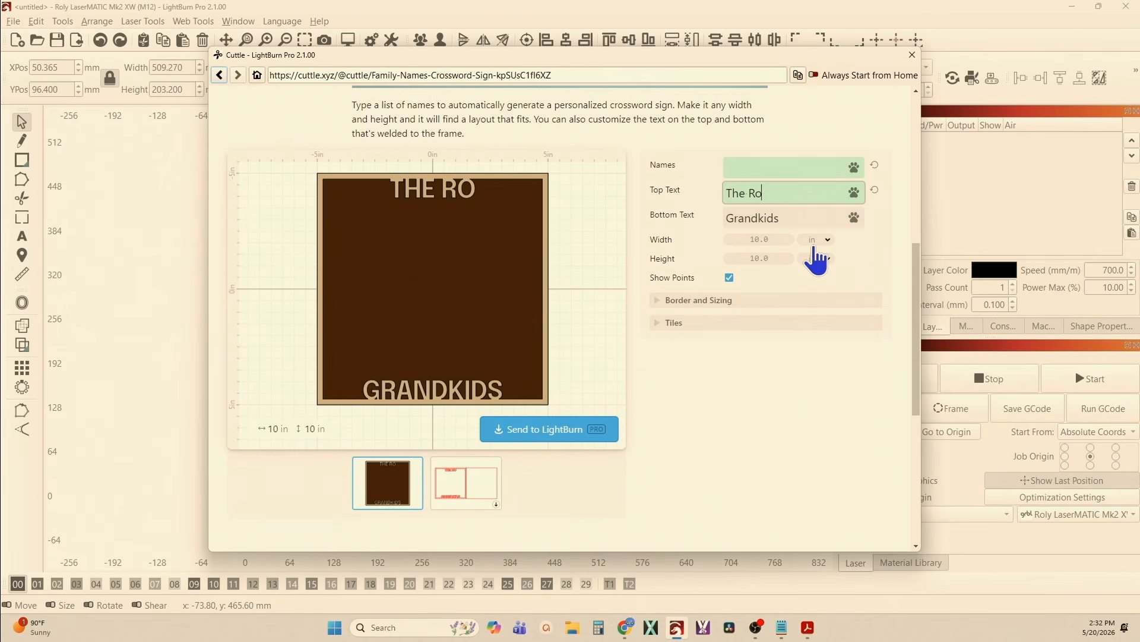
type("barge")
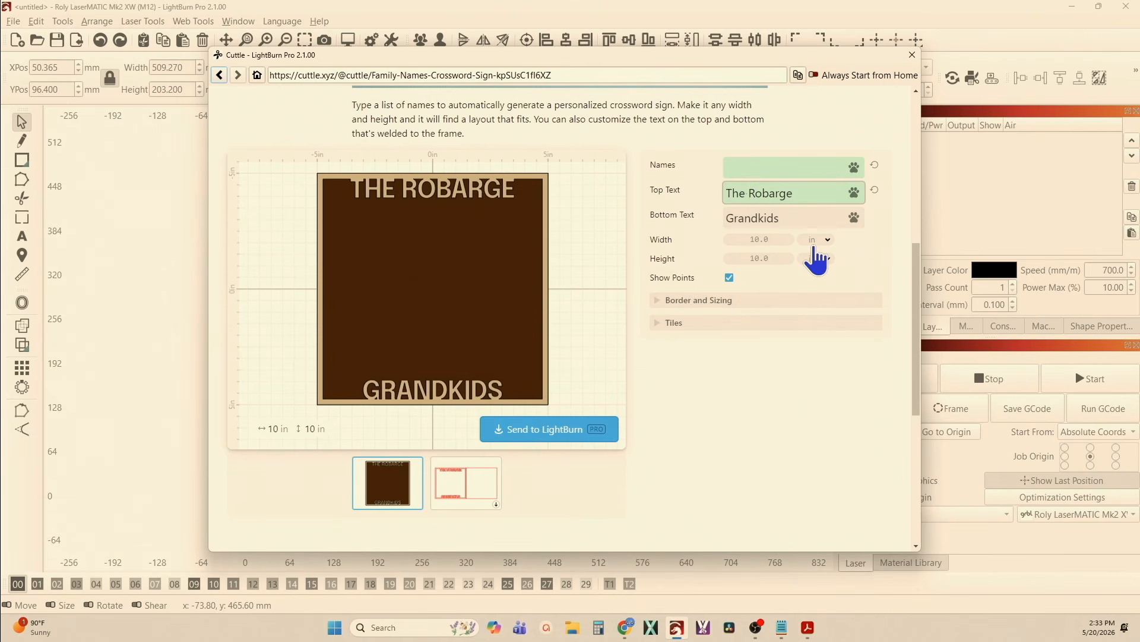
left_click(802, 217)
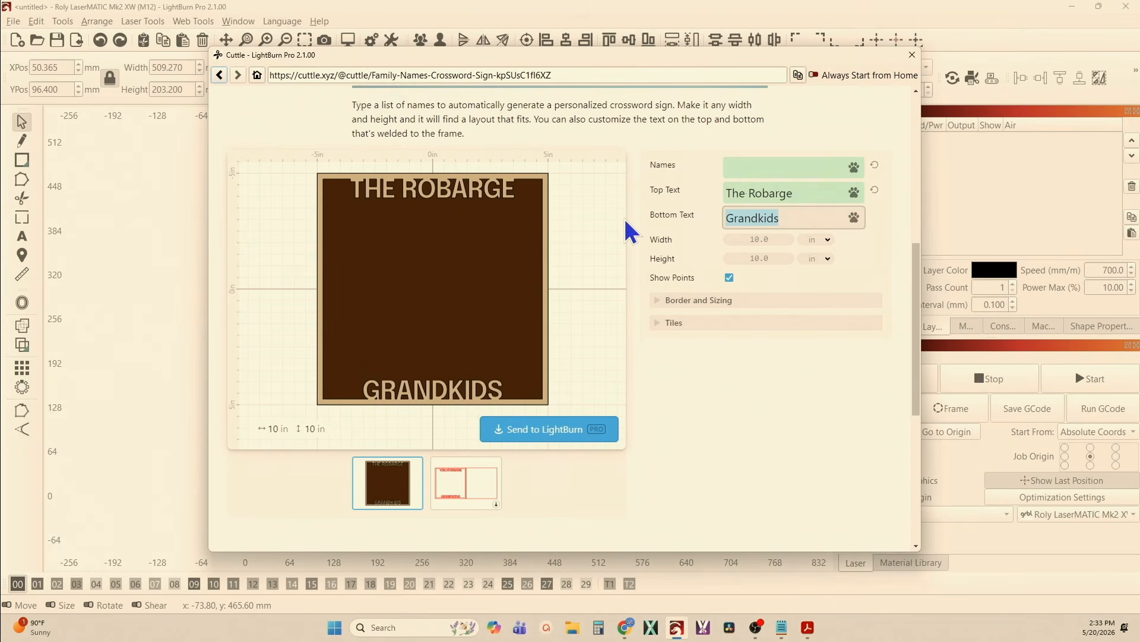
type("Family")
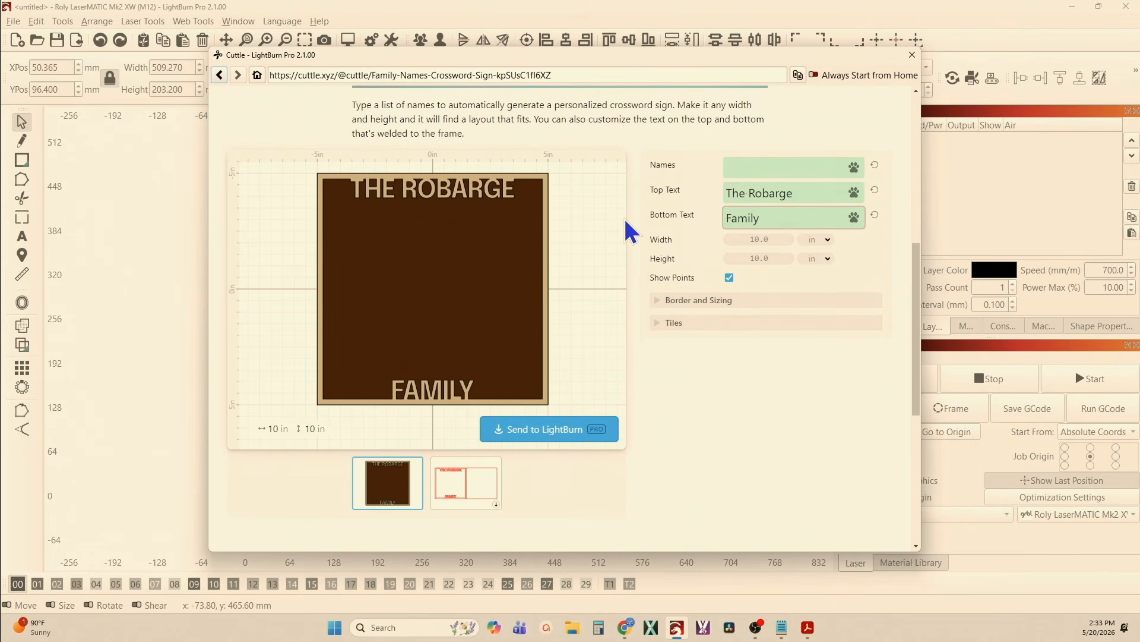
Enter the names Steven, Hannah, Eli, Charlotte and Scarlett, one per line
scroll(681, 264, "up", 1)
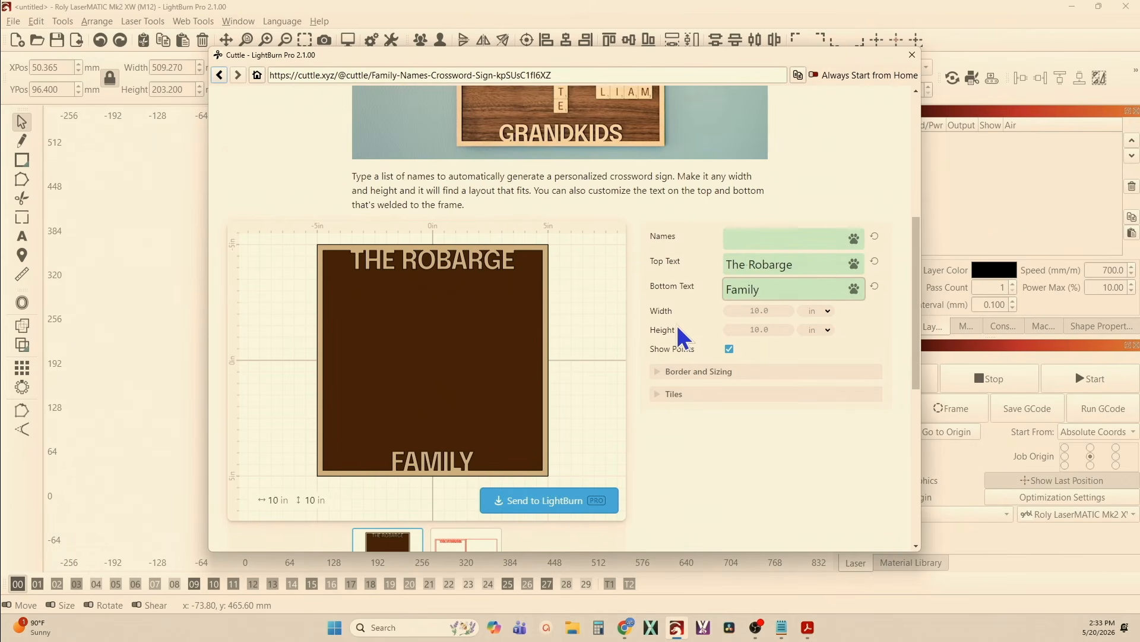
left_click(738, 236)
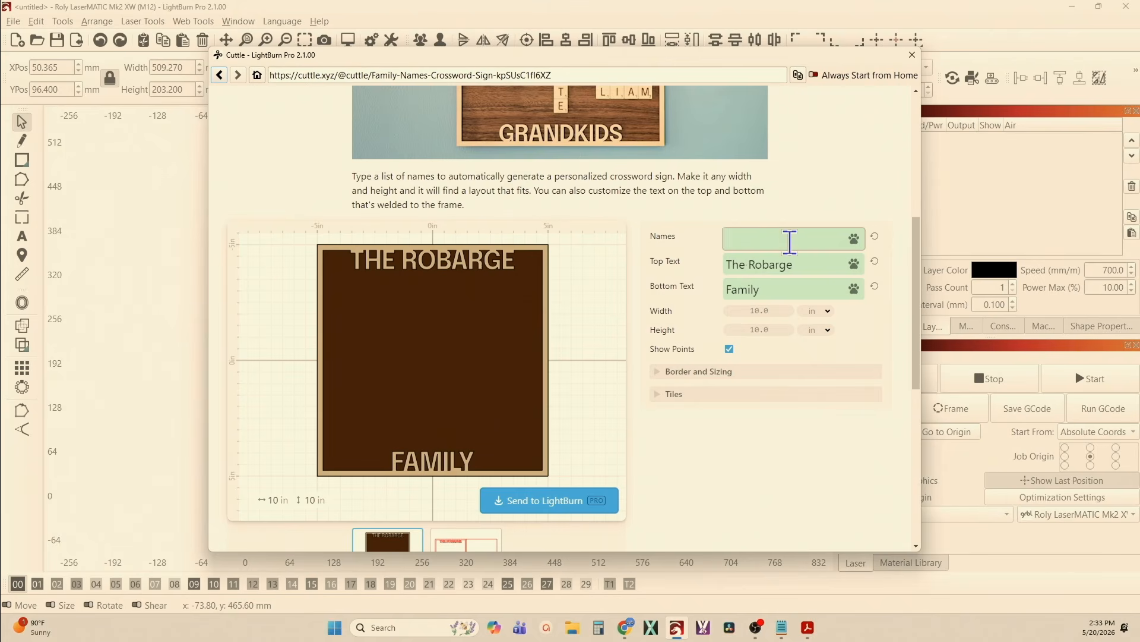
type("St")
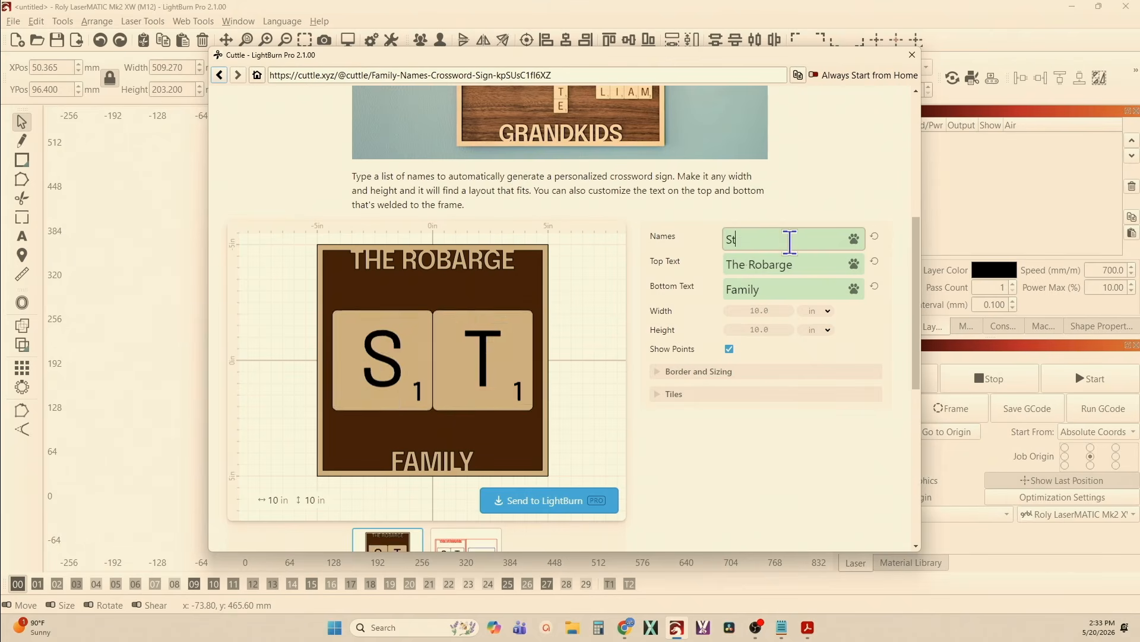
type("even")
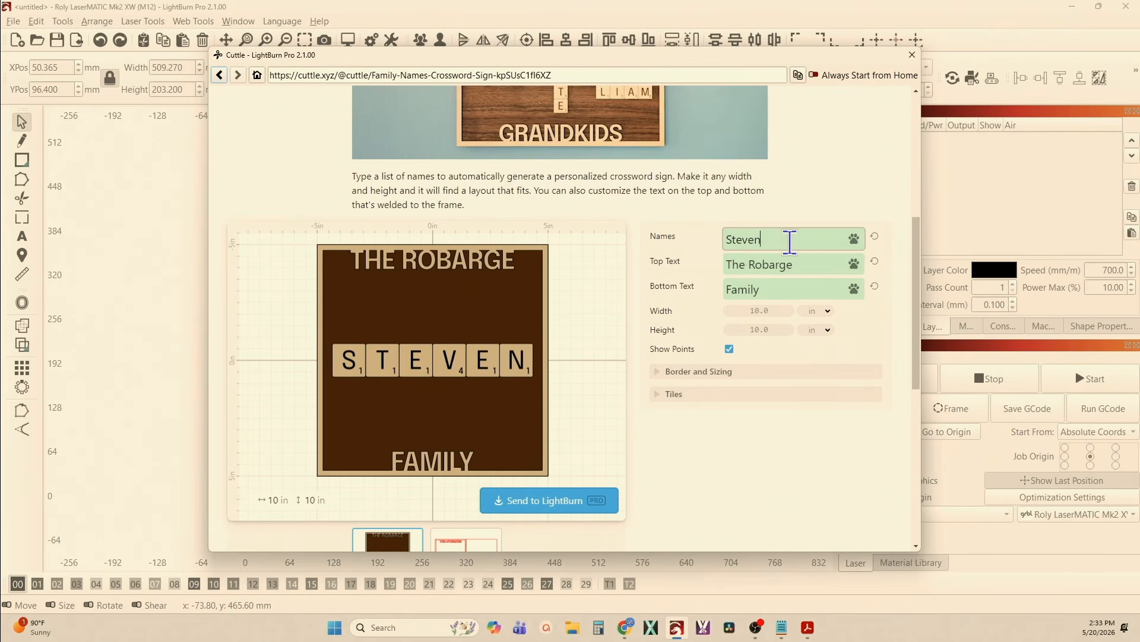
key("Return")
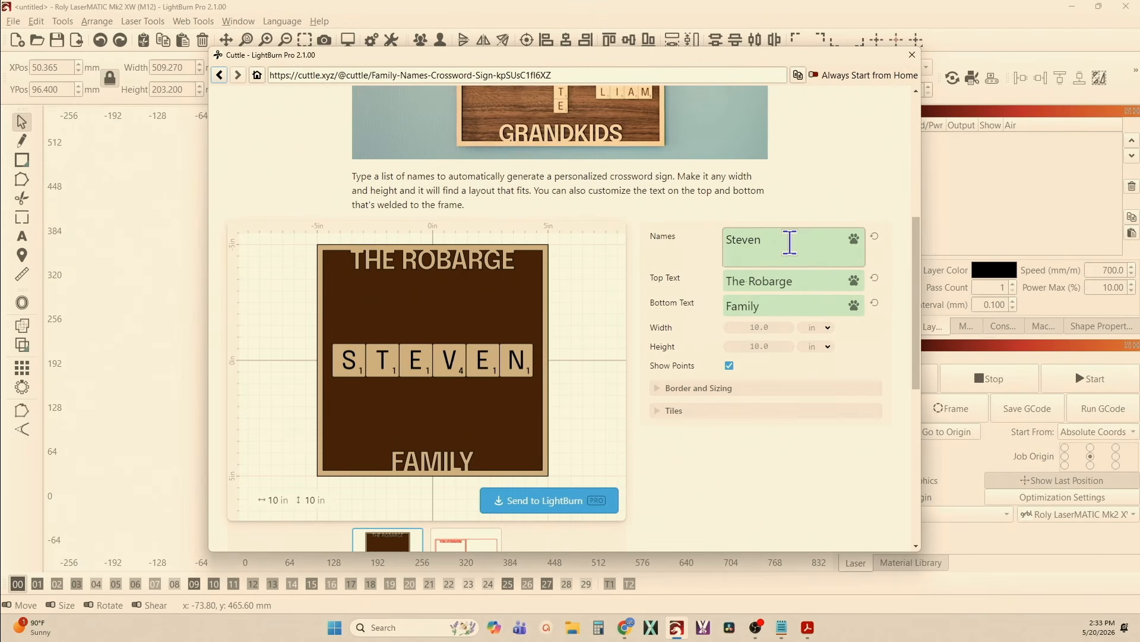
type("Hanna")
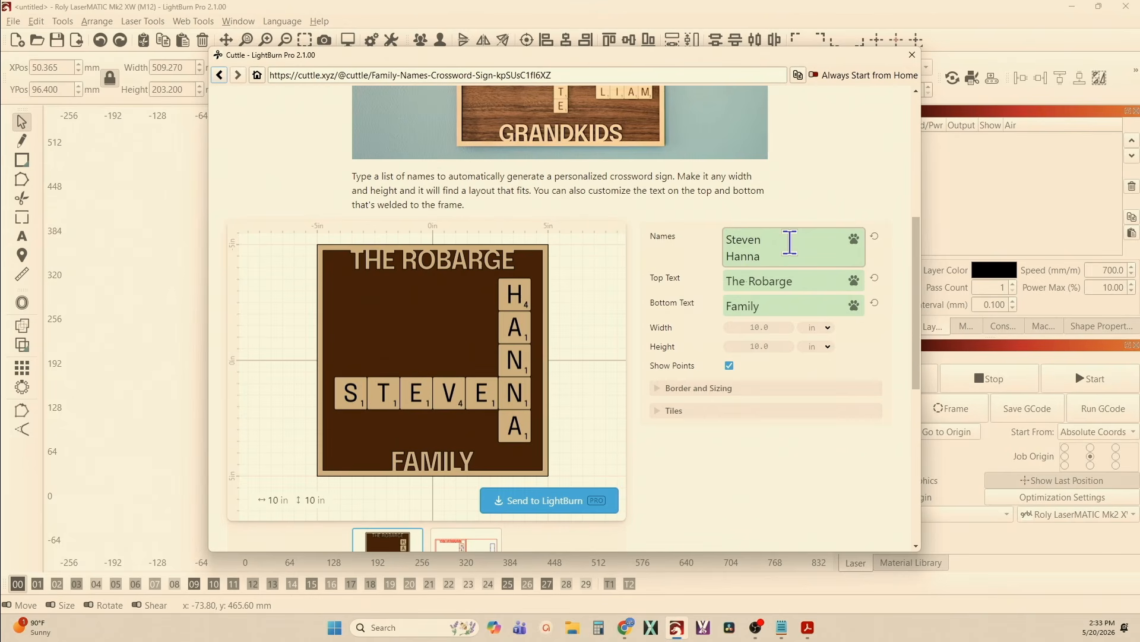
type("h")
key("Return")
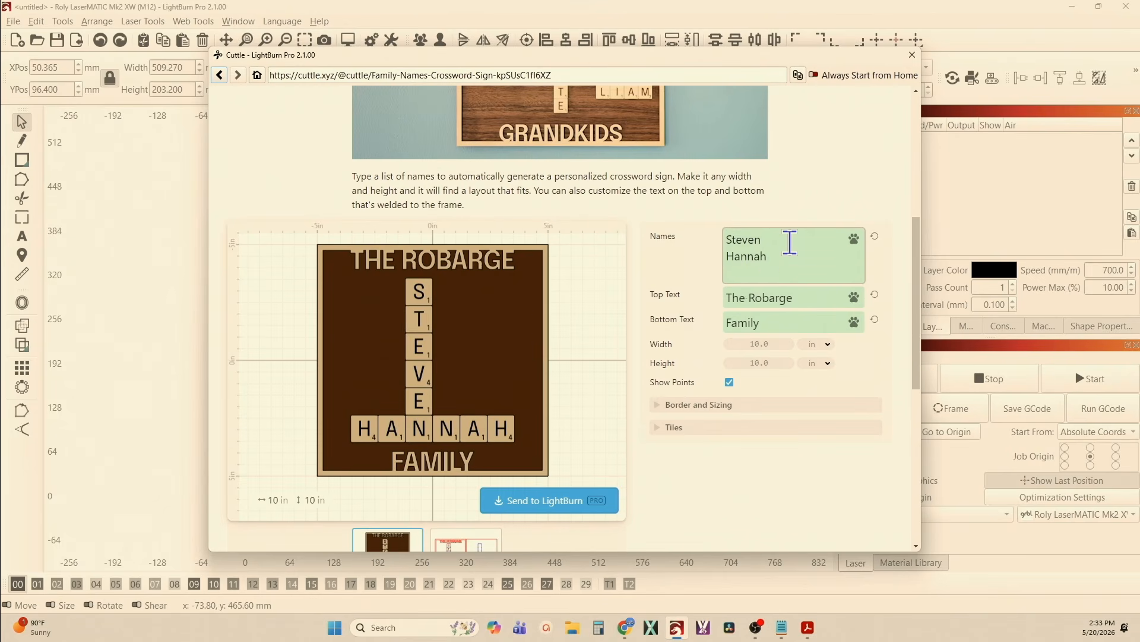
type("Eli")
key("Return")
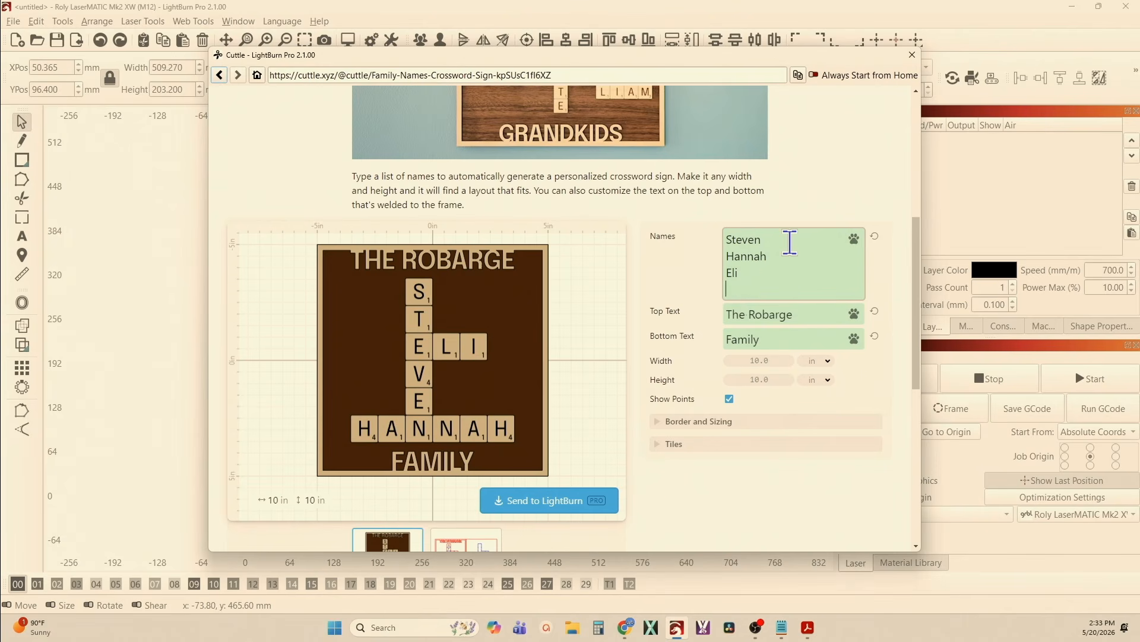
type("Charlotte")
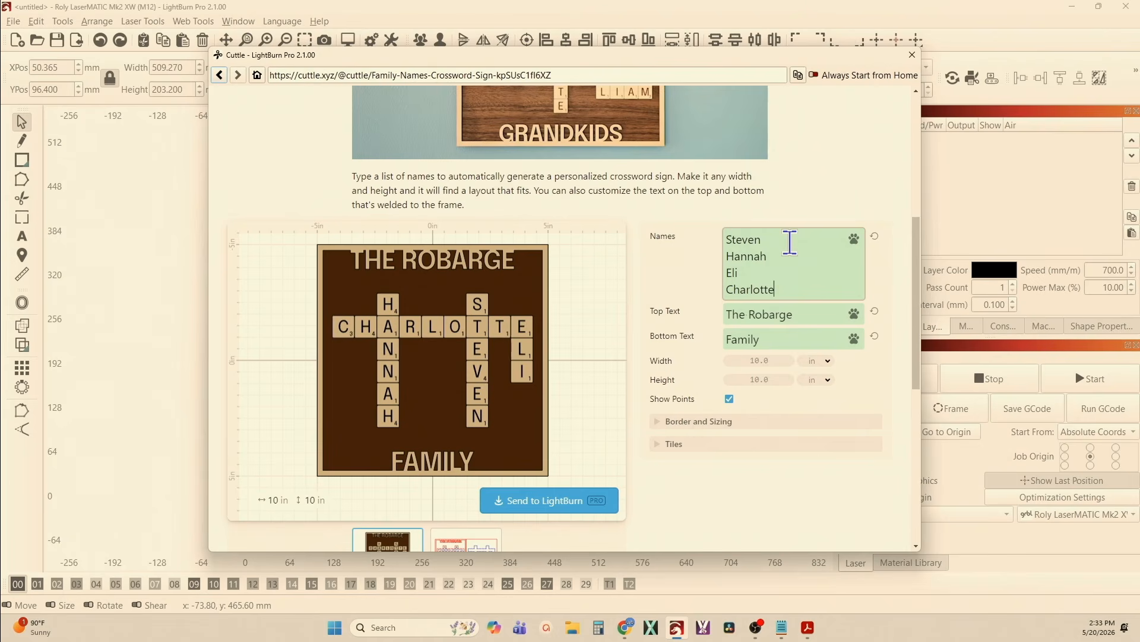
key("Return")
type("Scarl")
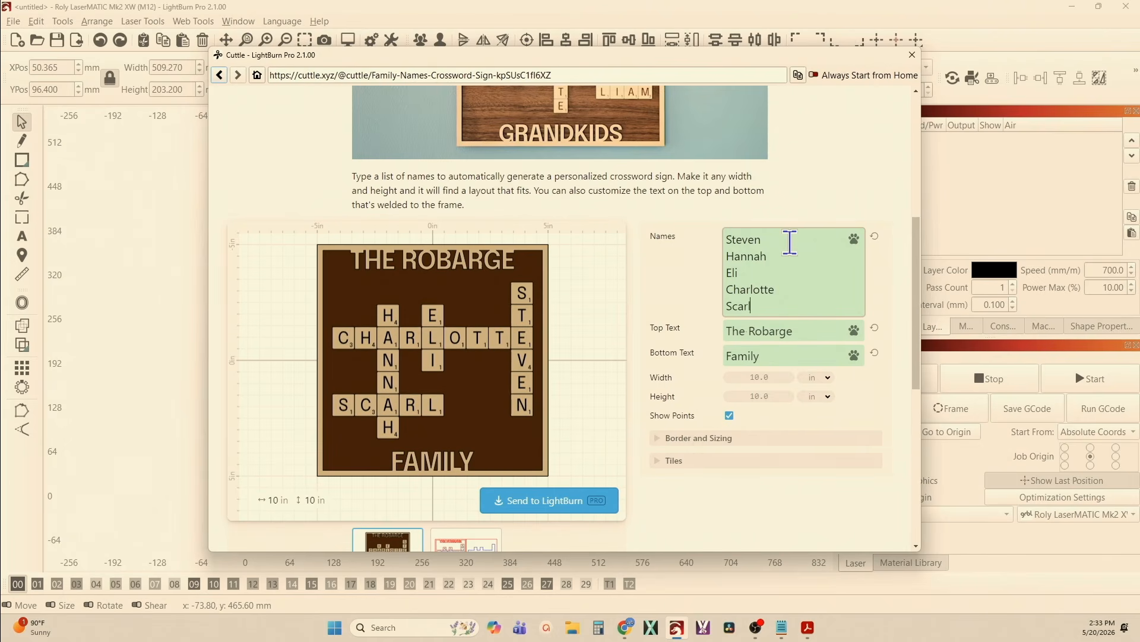
type("ett")
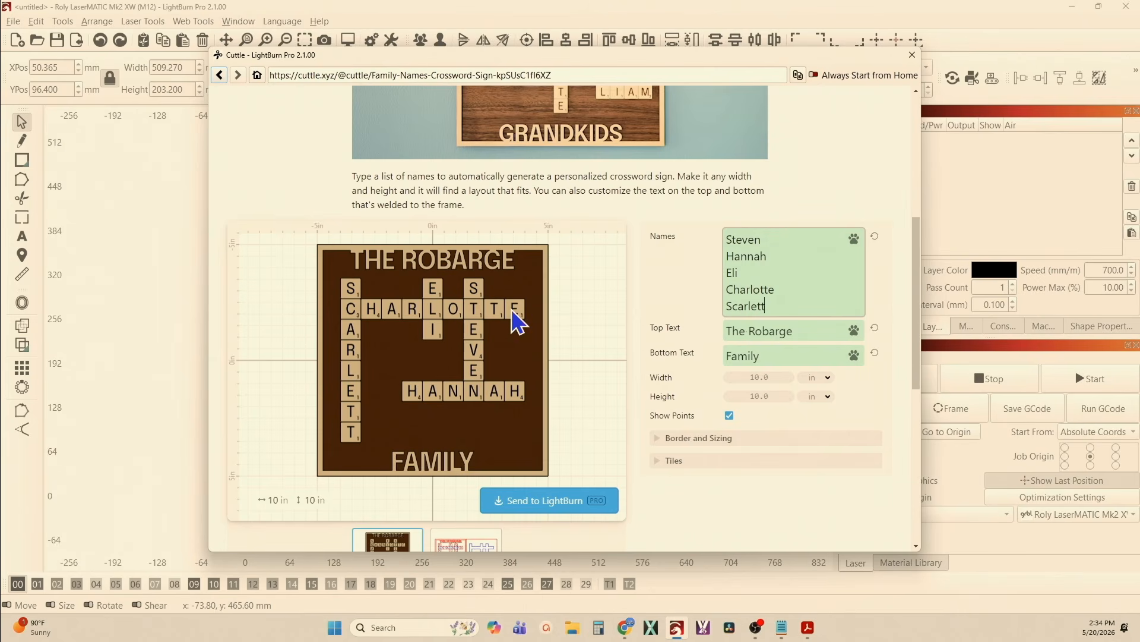
Change the sign's Height from 10.0 to 8 in, leaving the width at 10 in
left_click(742, 397)
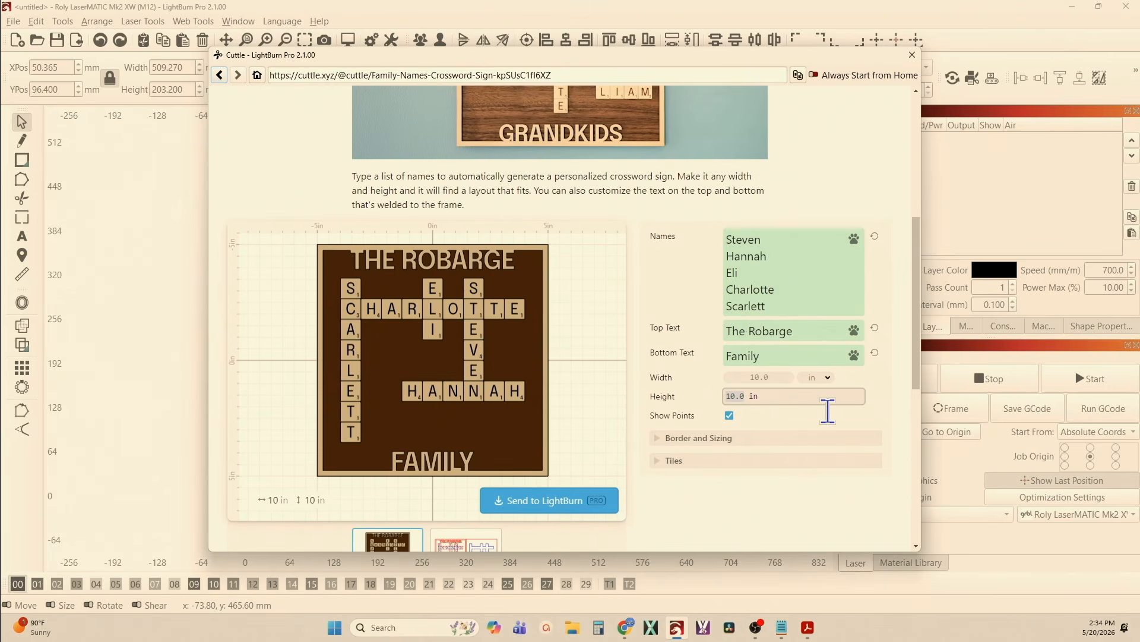
type("9")
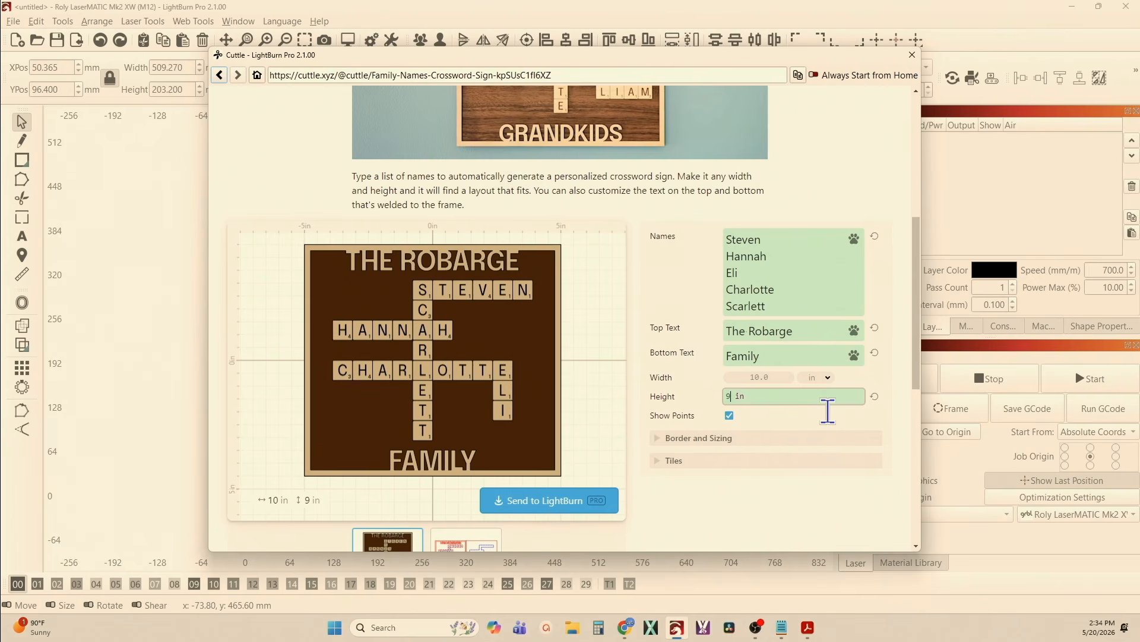
type("8")
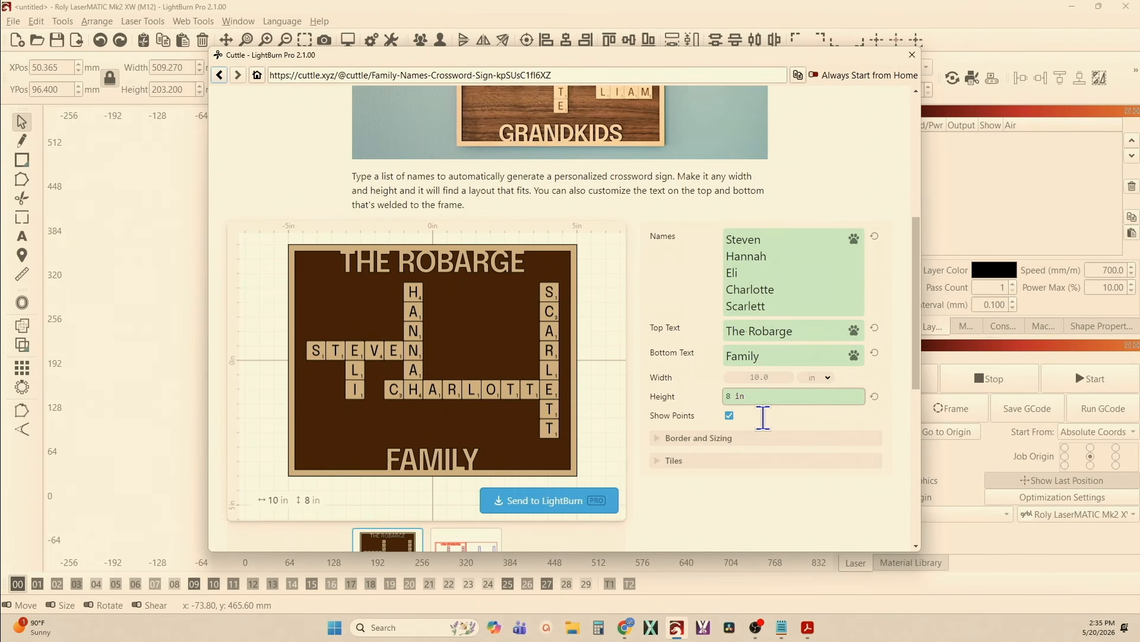
left_click(699, 405)
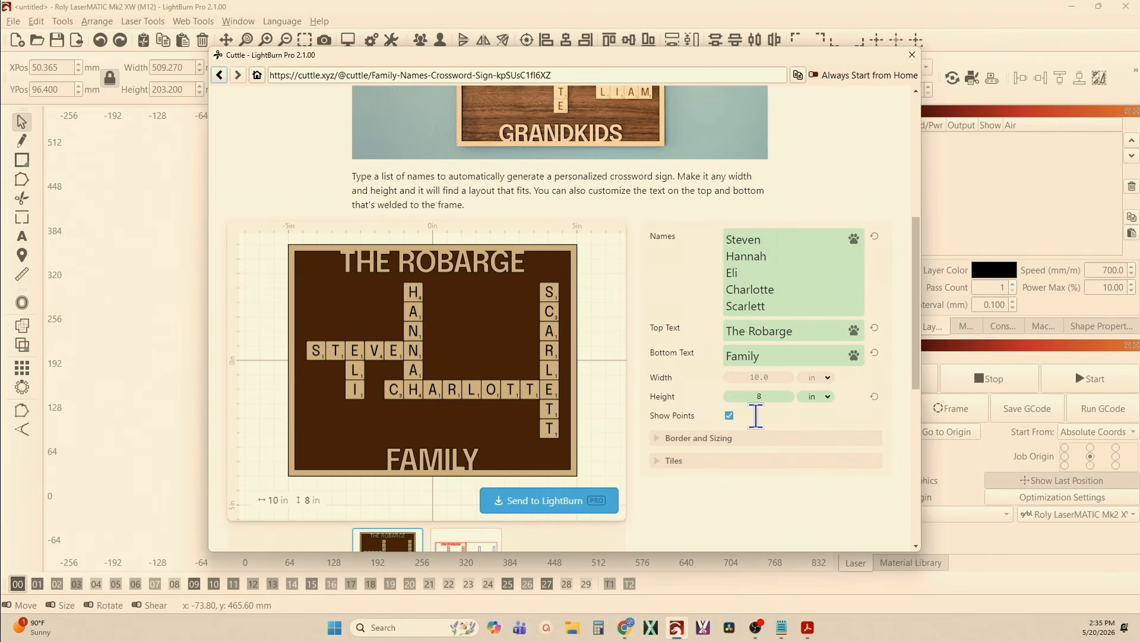
scroll(756, 414, "down", 1)
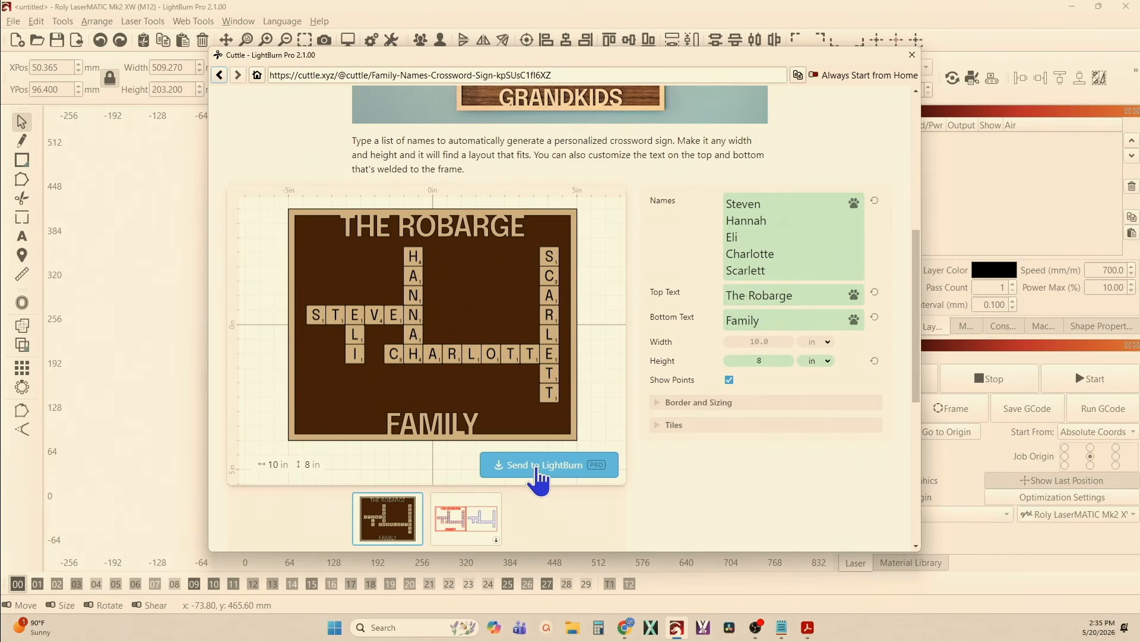
Expand Border and Sizing, send the sign to LightBurn, and acknowledge the scoring notice
left_click(696, 404)
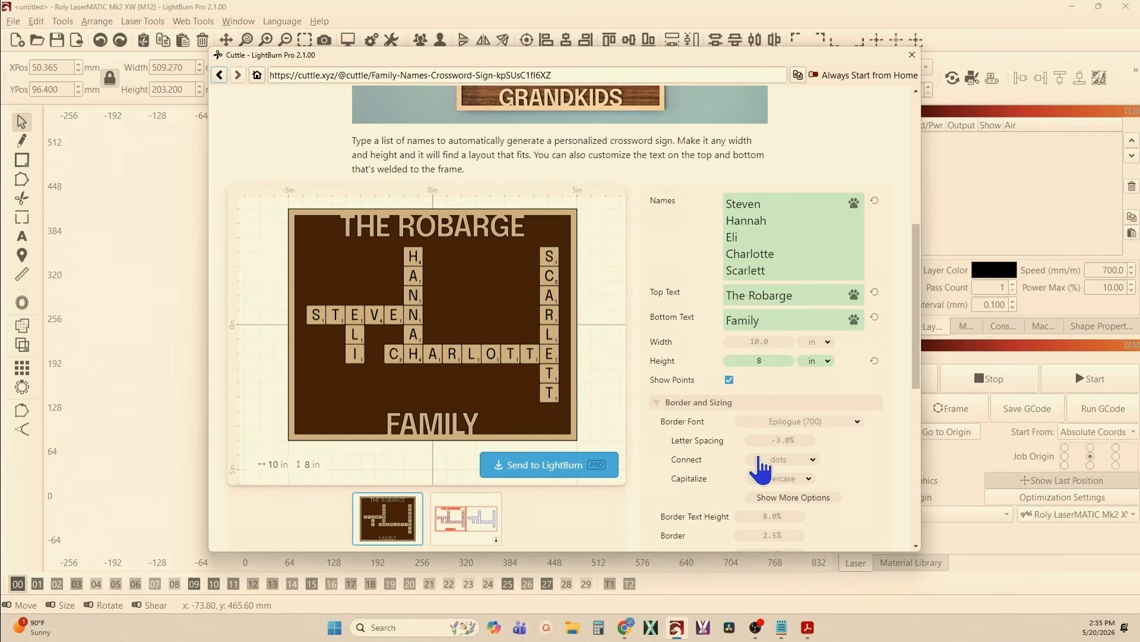
scroll(767, 472, "down", 1)
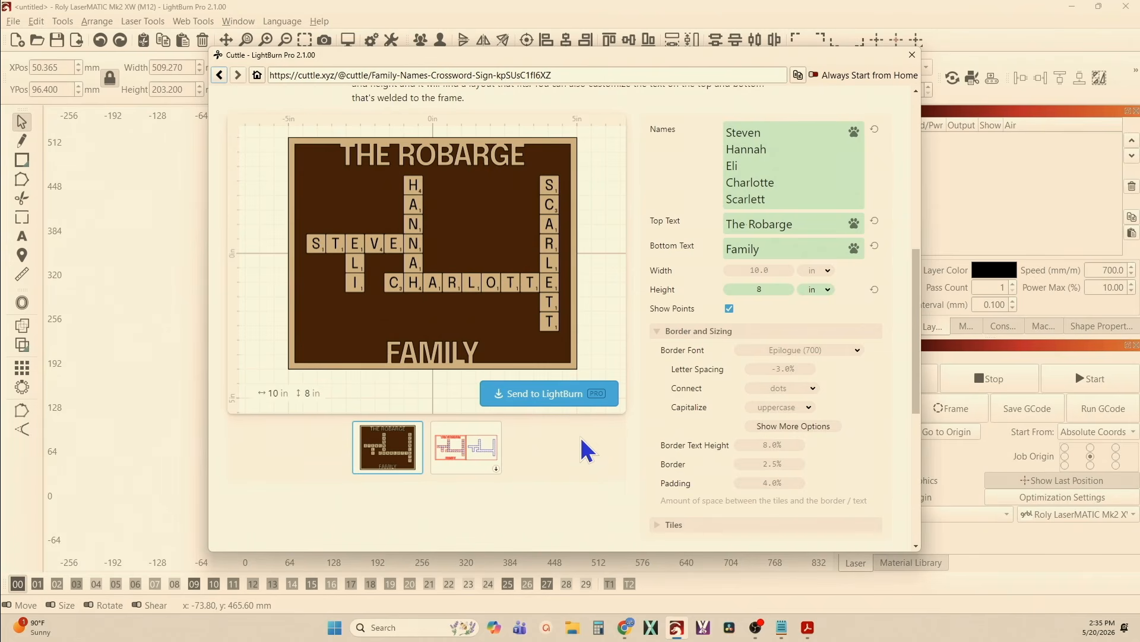
left_click(547, 398)
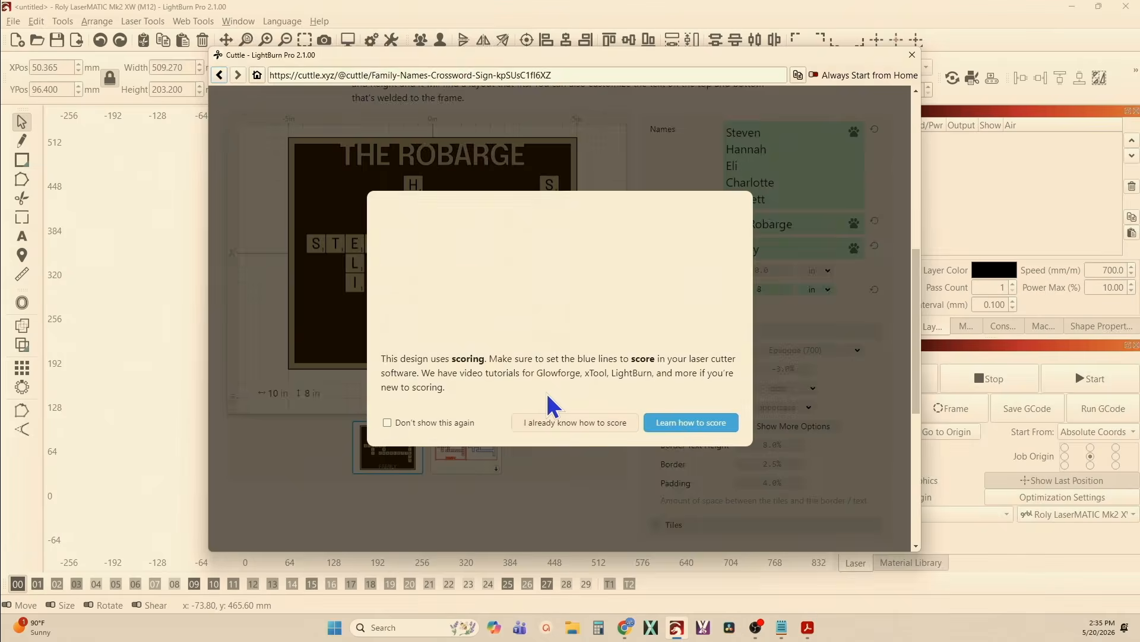
left_click(551, 417)
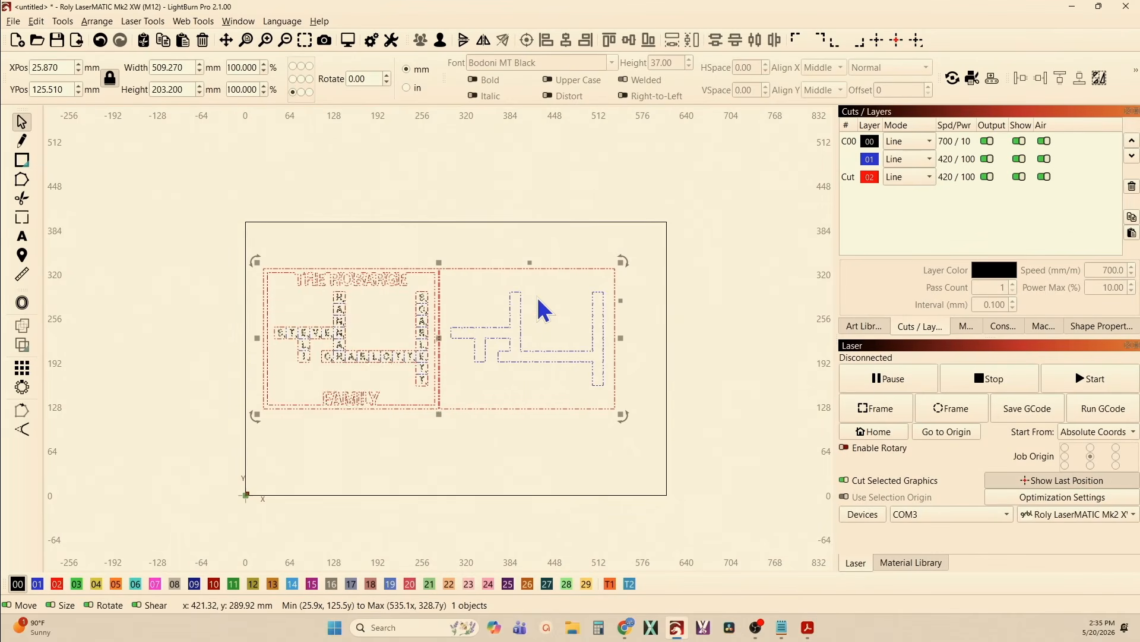
scroll(364, 330, "up", 5)
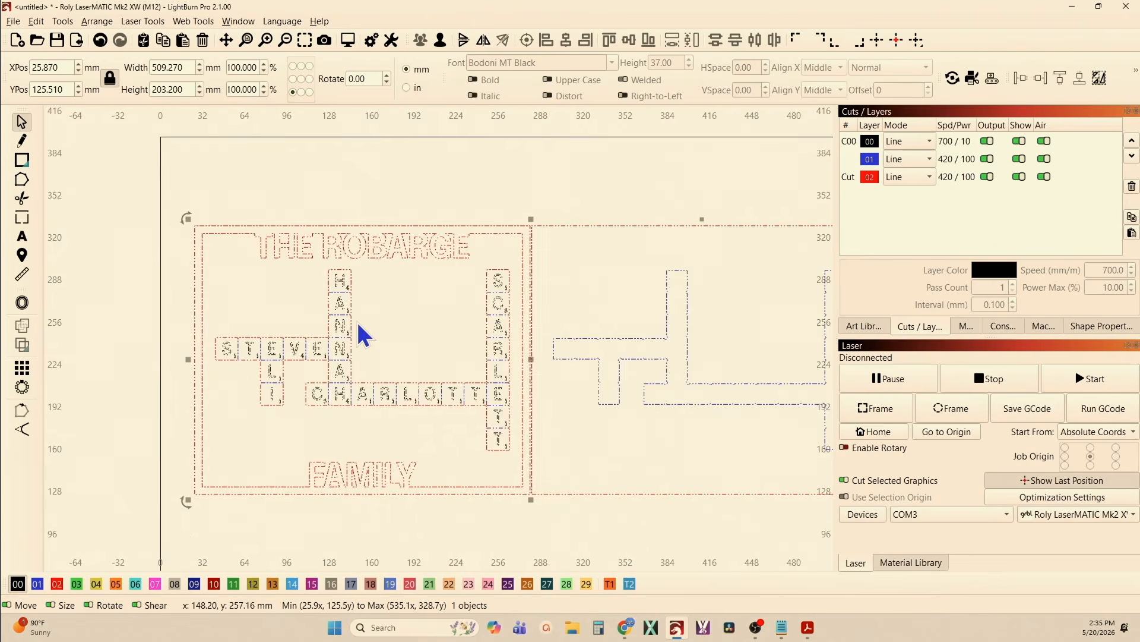
scroll(367, 330, "down", 5)
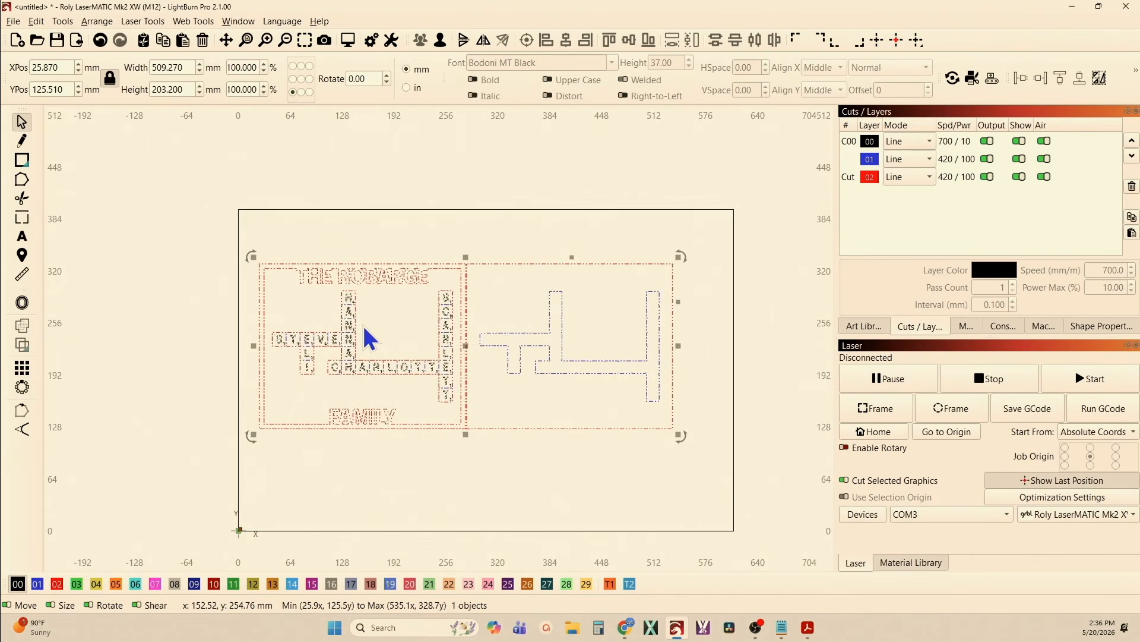
scroll(550, 321, "up", 6)
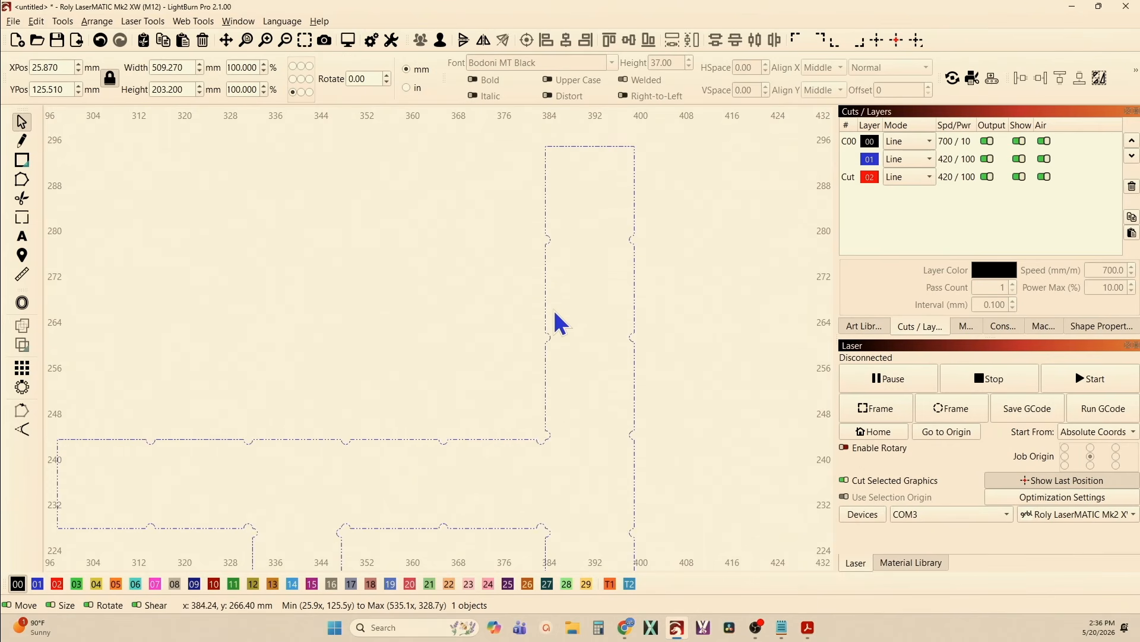
scroll(580, 310, "down", 5)
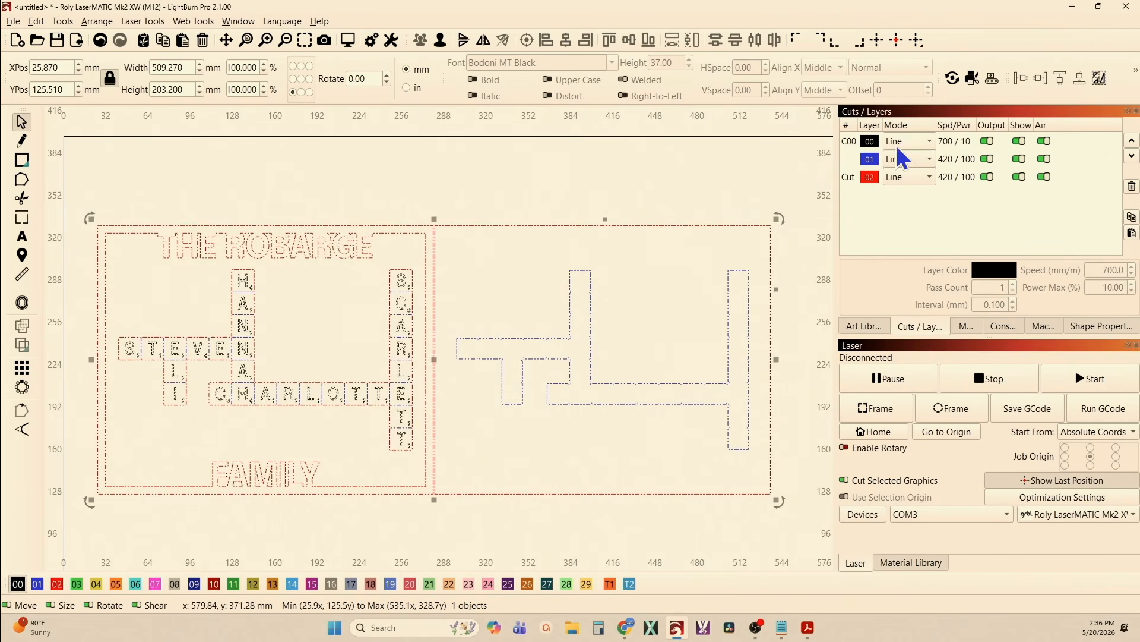
Switch layer 00 to Fill mode and zoom around the canvas to inspect the solid tiles
left_click(911, 142)
left_click(918, 159)
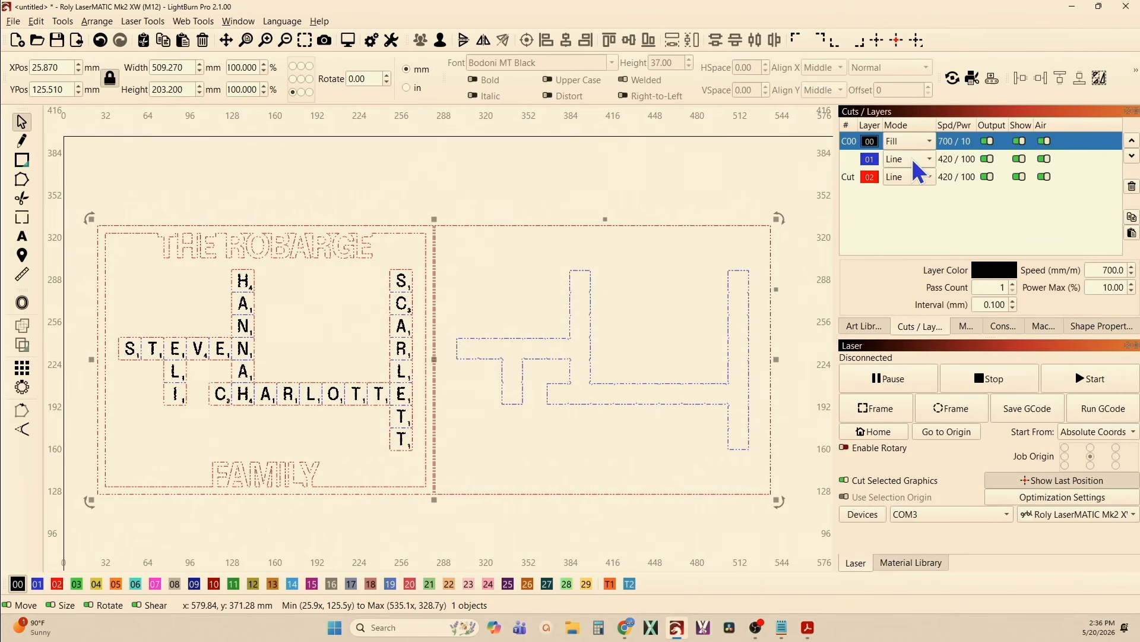
left_click(615, 191)
scroll(296, 333, "up", 3)
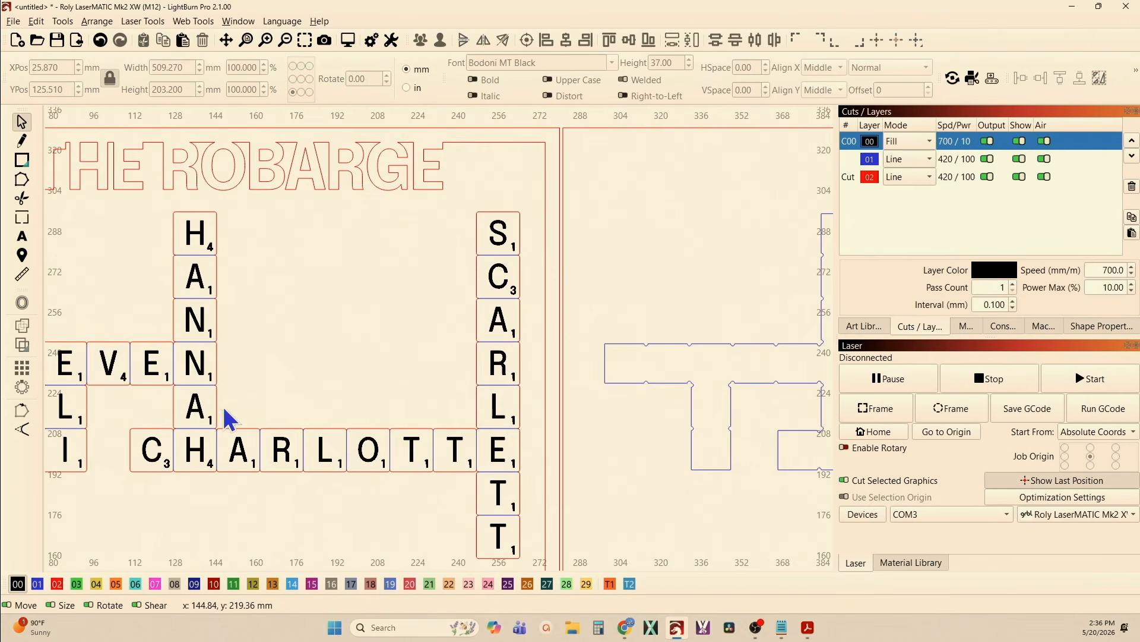
scroll(279, 446, "down", 3)
scroll(402, 313, "up", 10)
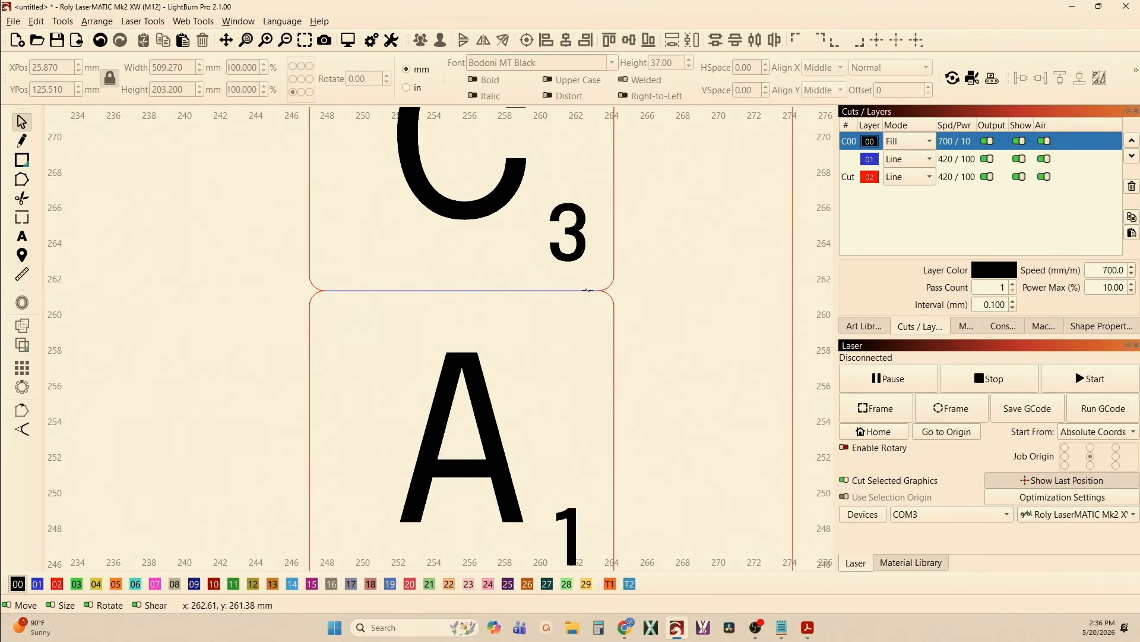
scroll(588, 290, "down", 4)
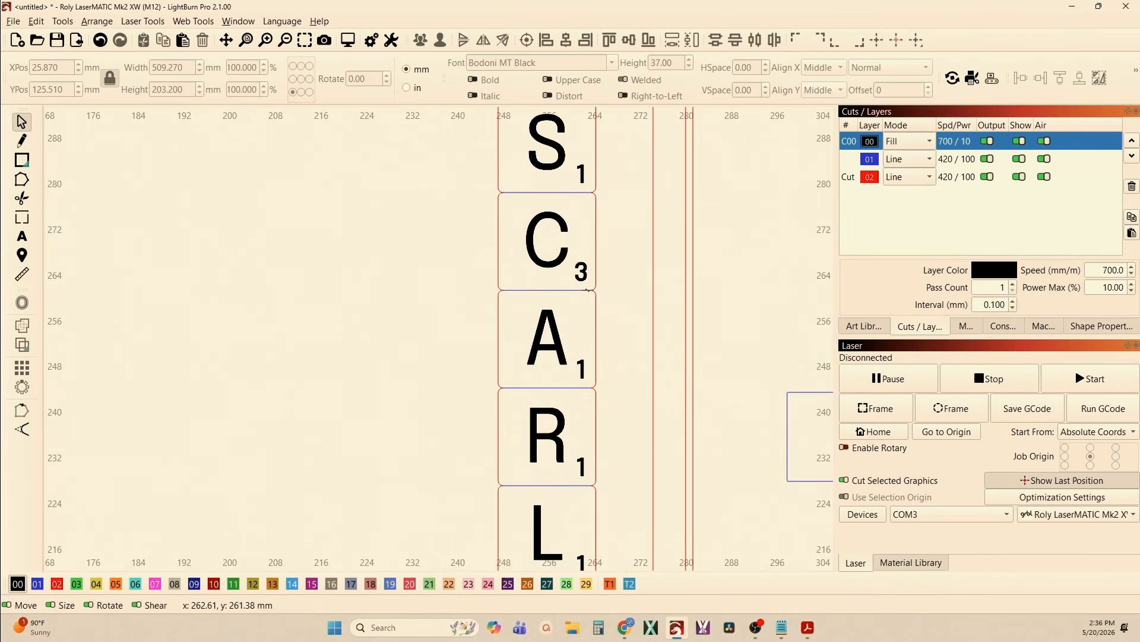
scroll(587, 289, "down", 3)
scroll(336, 422, "up", 2)
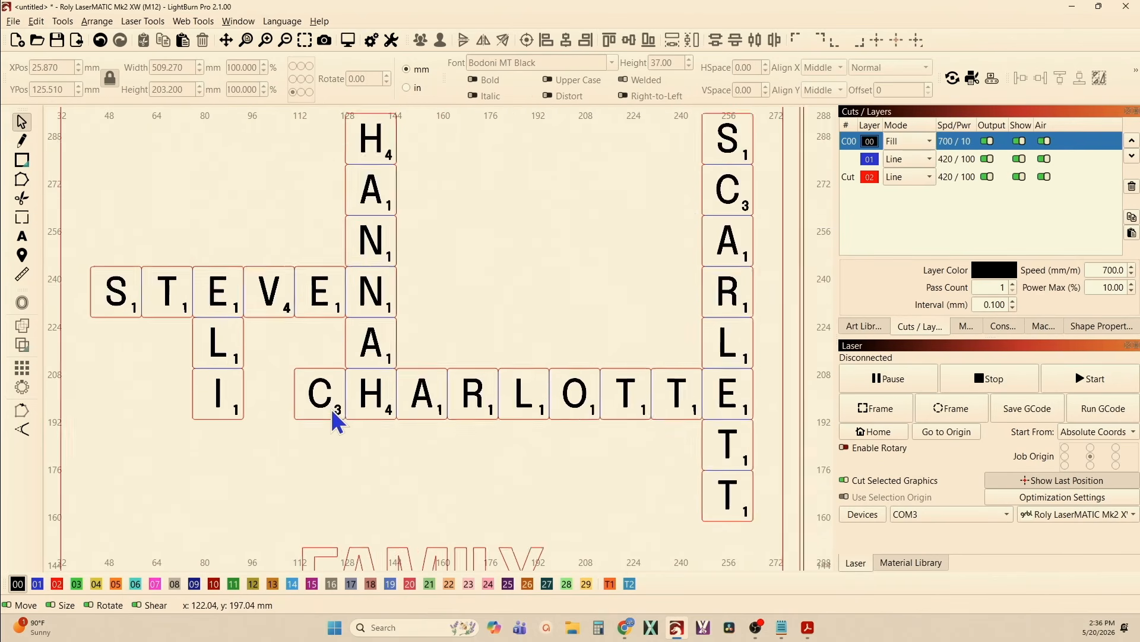
scroll(335, 421, "up", 1)
scroll(362, 333, "up", 3)
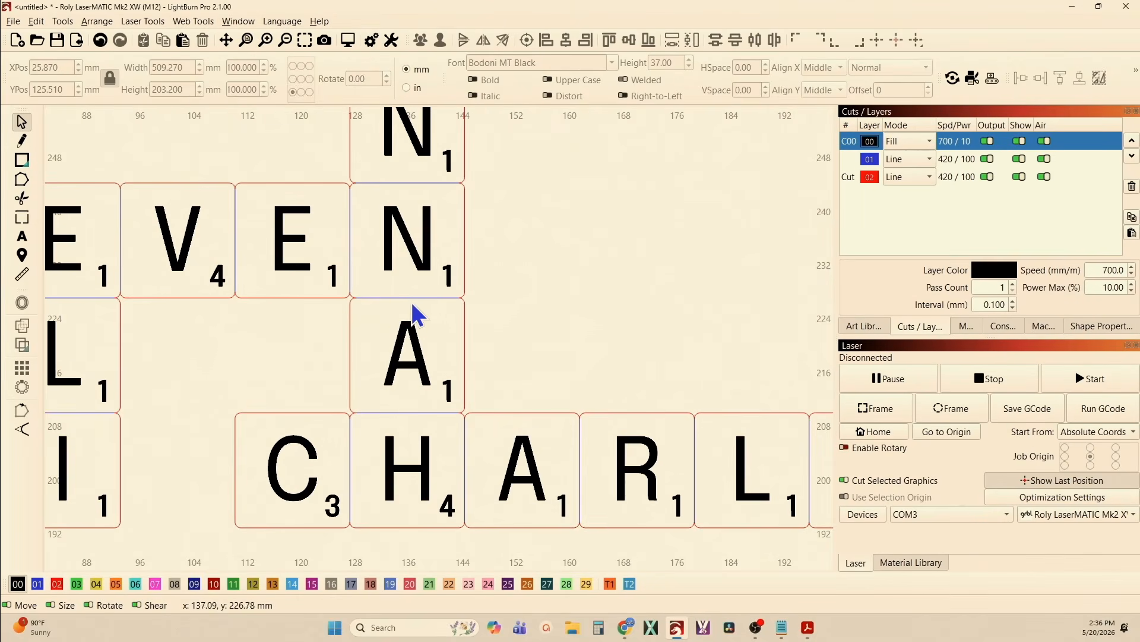
scroll(406, 344, "down", 2)
scroll(364, 387, "down", 4)
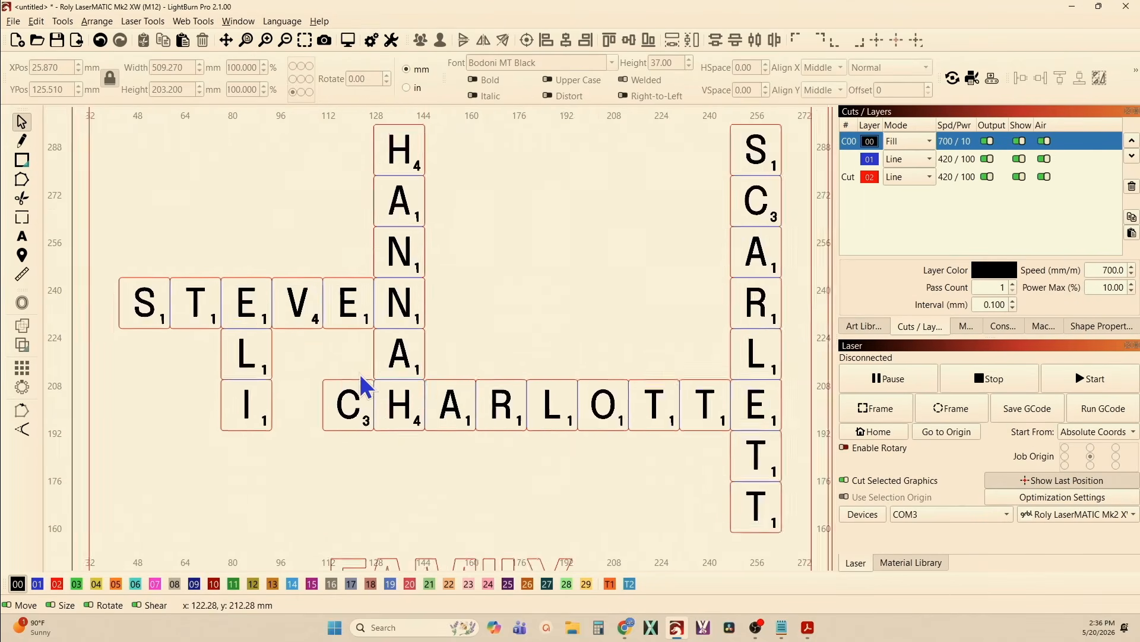
scroll(648, 380, "down", 2)
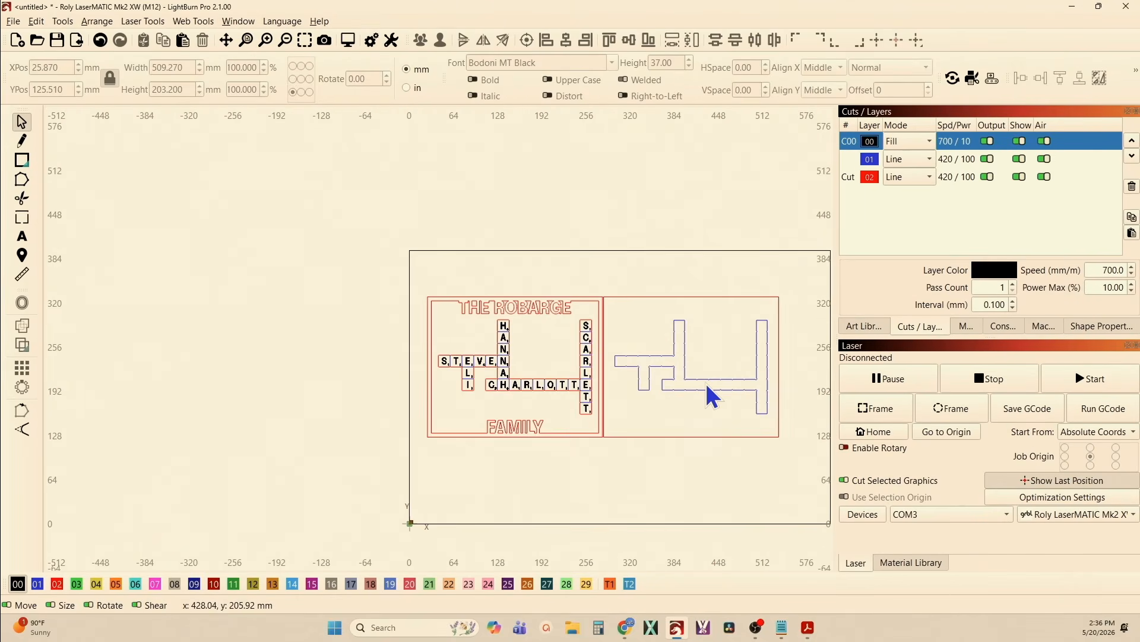
scroll(585, 445, "up", 6)
scroll(585, 445, "up", 1)
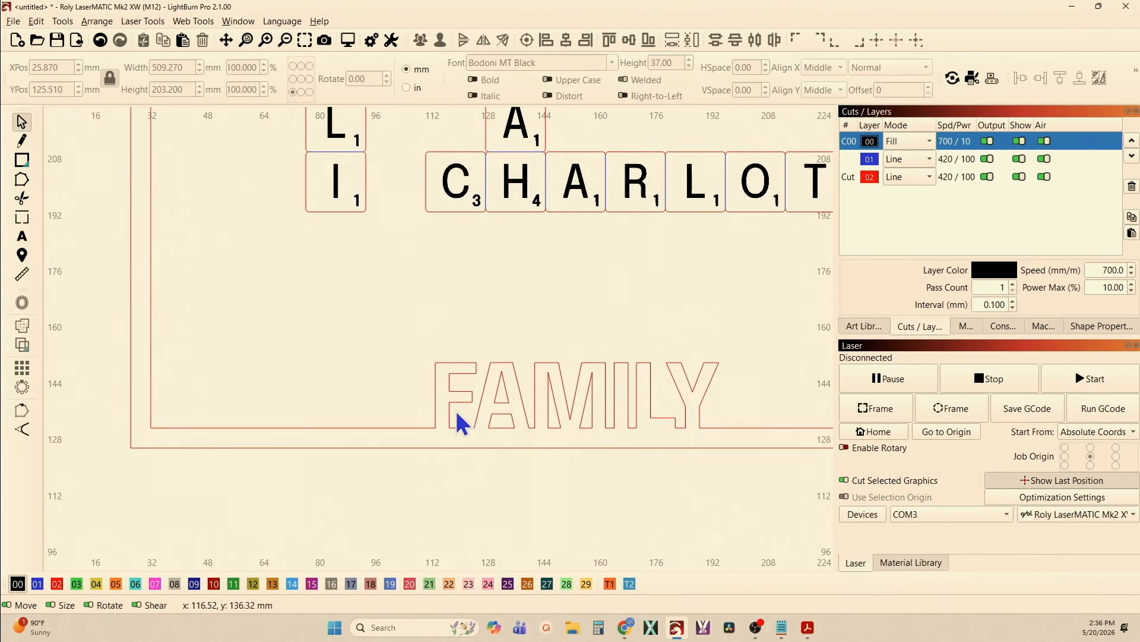
scroll(225, 445, "down", 3)
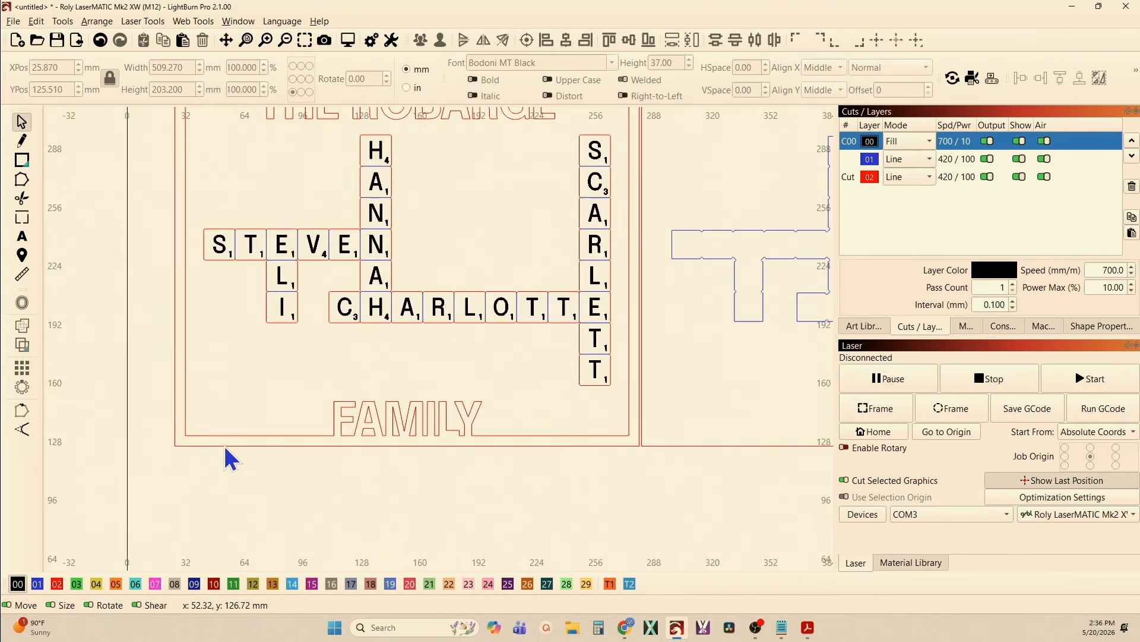
scroll(224, 457, "down", 2)
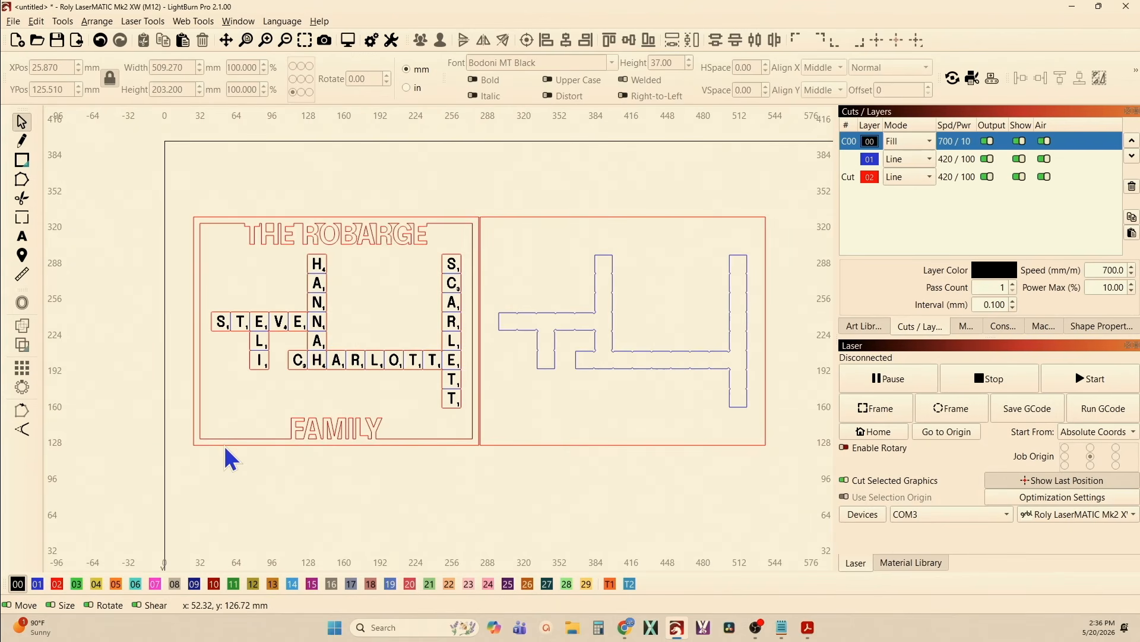